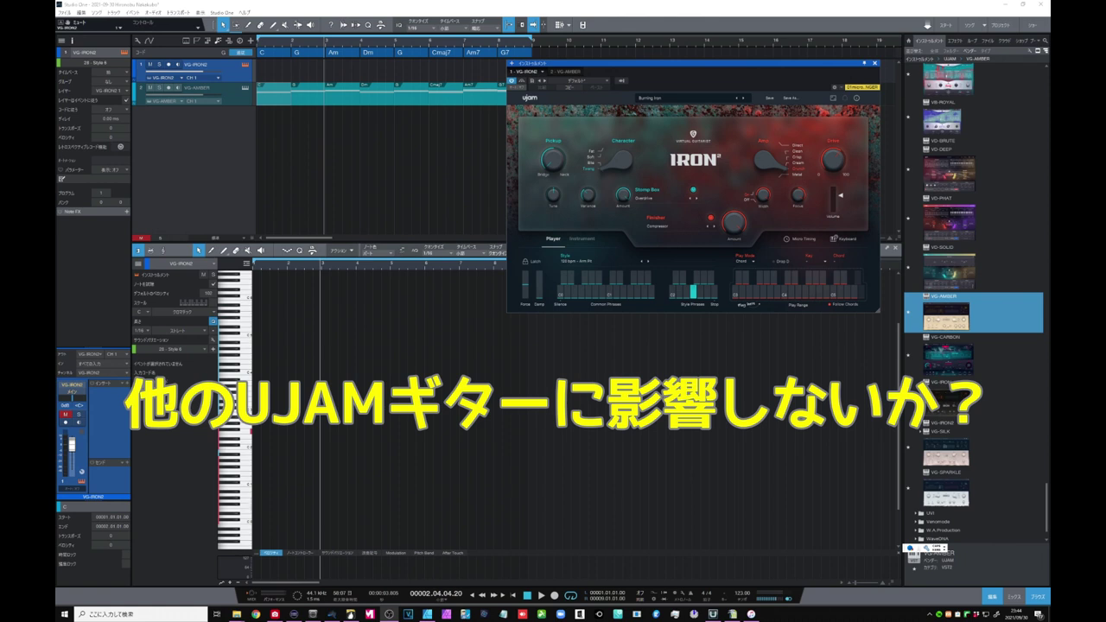
# - Open the VG-AMBER instrument and play its chord part from the start of the song, stopping after a short listen
pyautogui.click(248, 98)
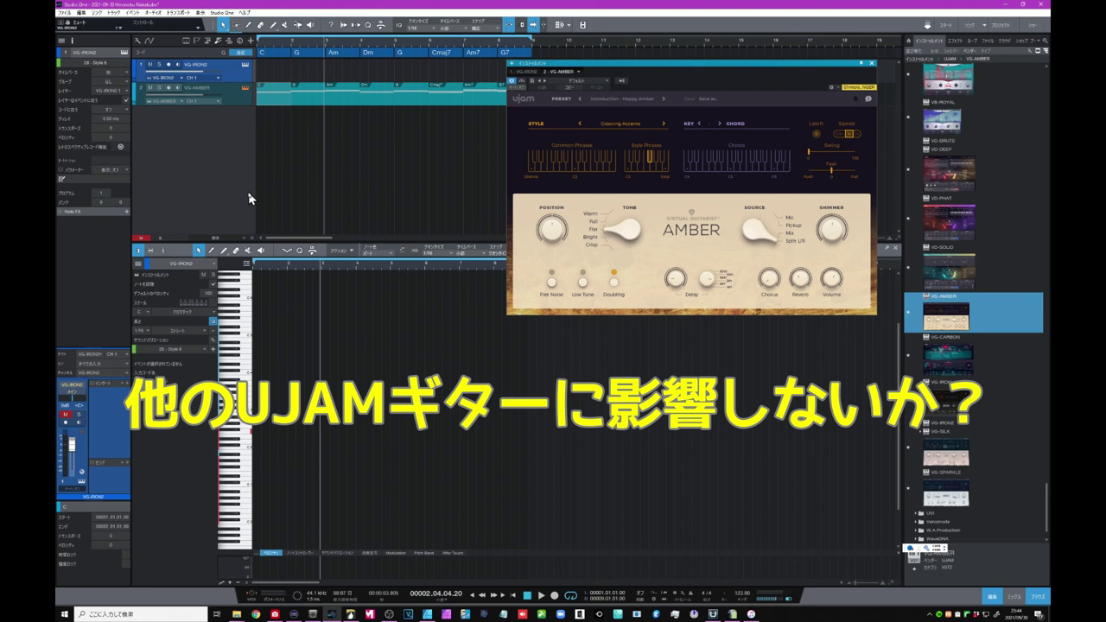
pyautogui.click(514, 596)
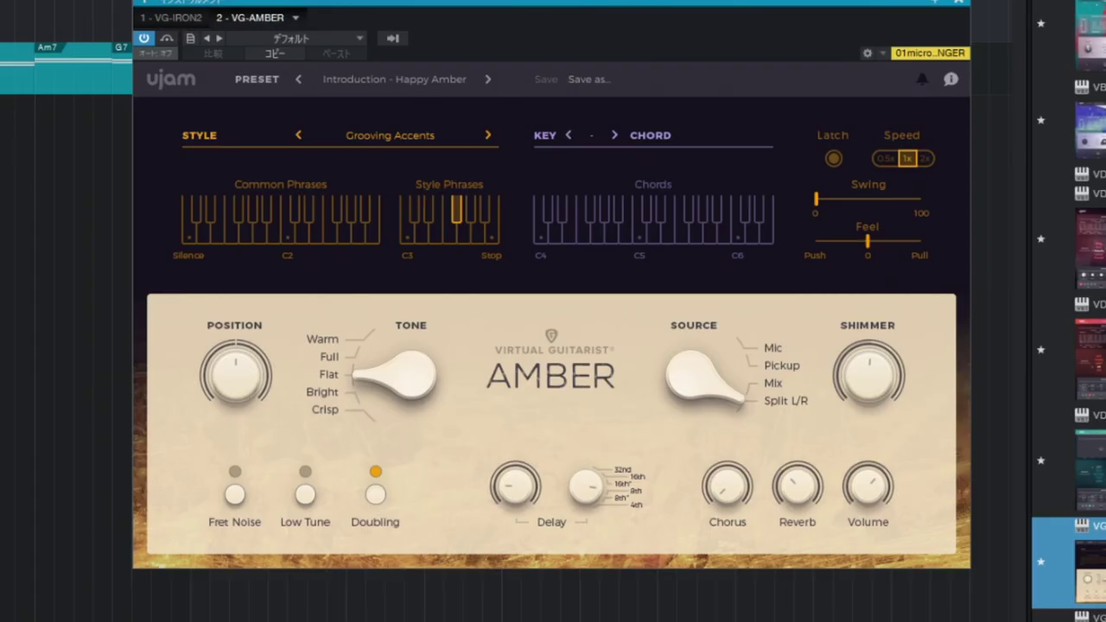
pyautogui.press('space')
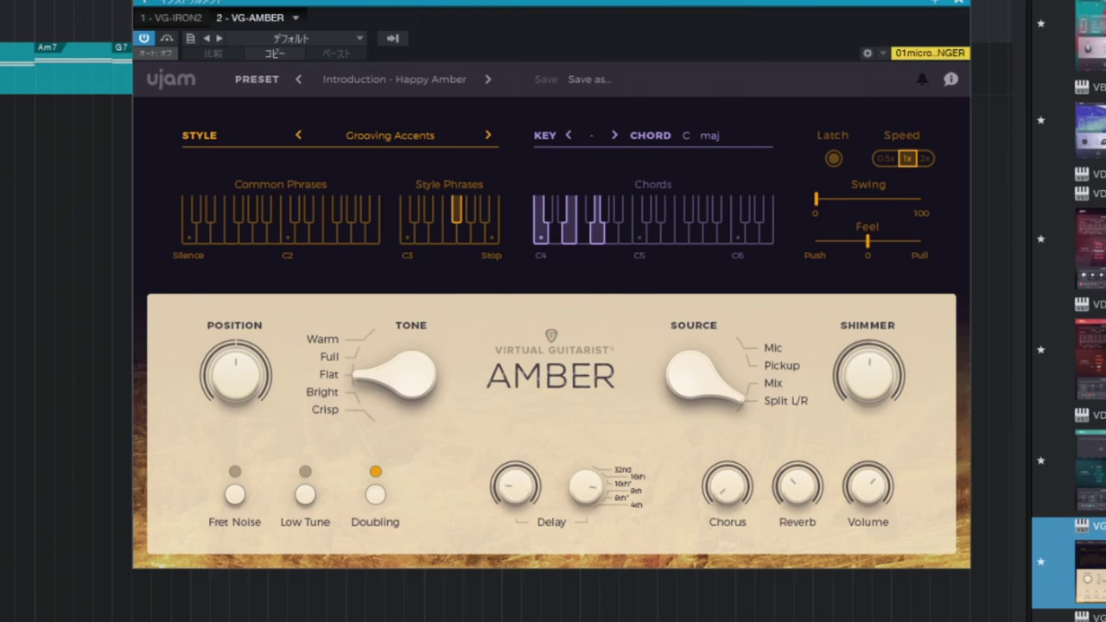
pyautogui.click(528, 596)
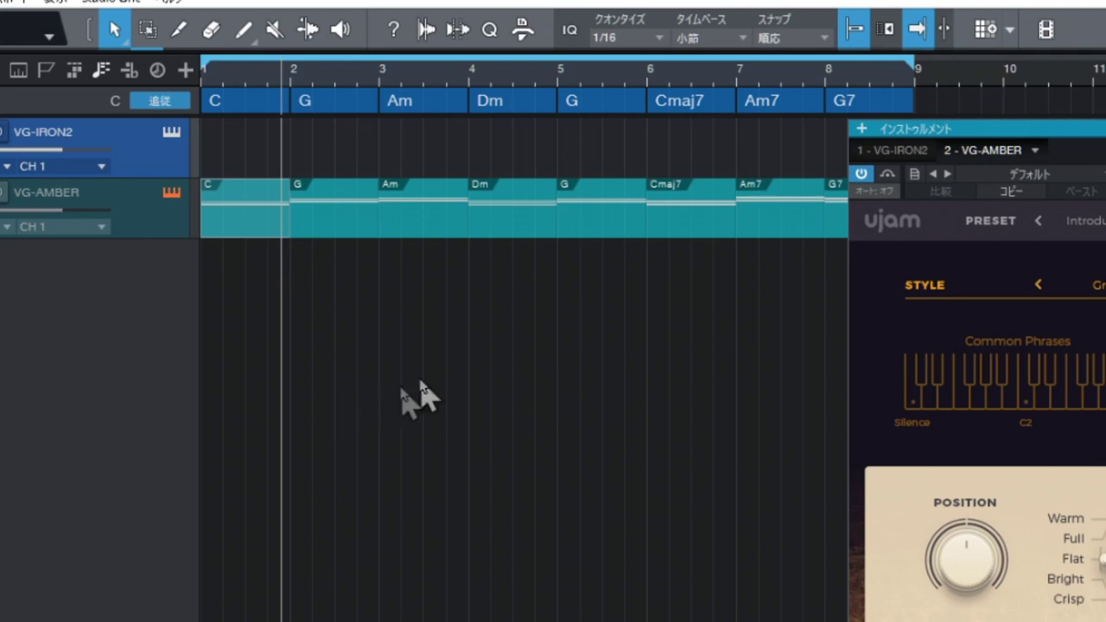
# - Copy the chord track's progression from C to G7 onto the VG-IRON2 track and select all its notes in the note editor
pyautogui.moveTo(944, 102); pyautogui.dragTo(233, 160)
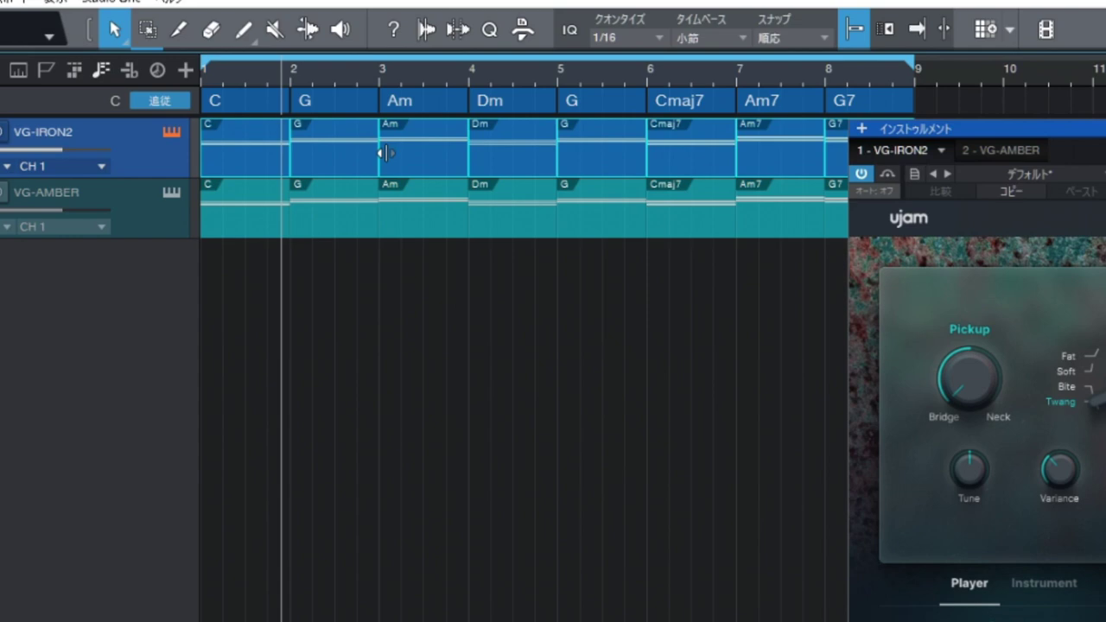
pyautogui.doubleClick(315, 157)
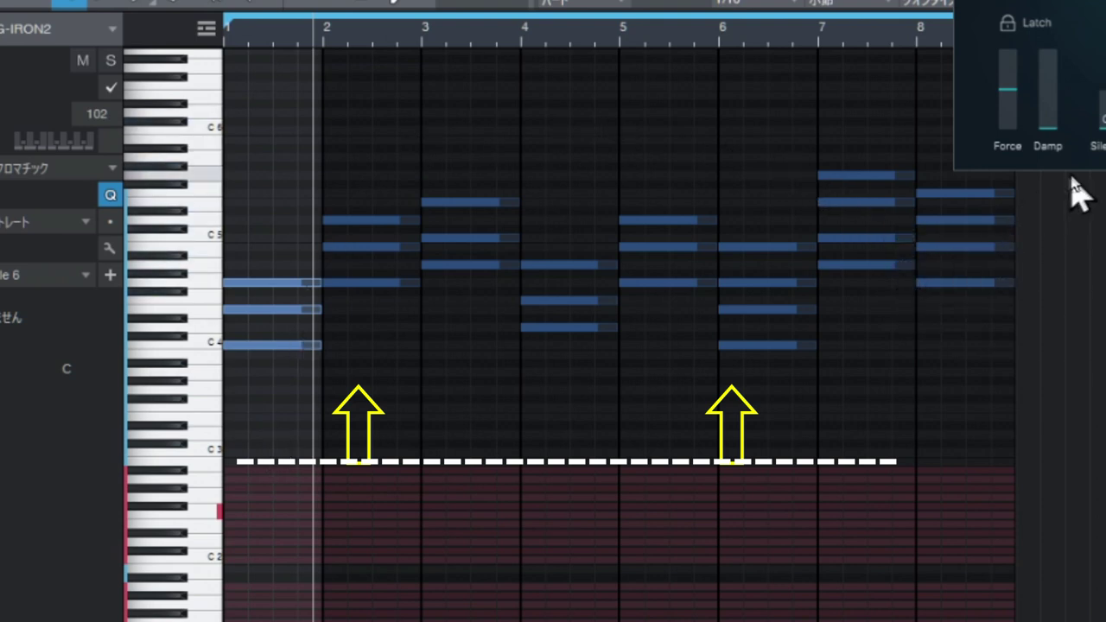
pyautogui.hotkey('ctrl', 'a')
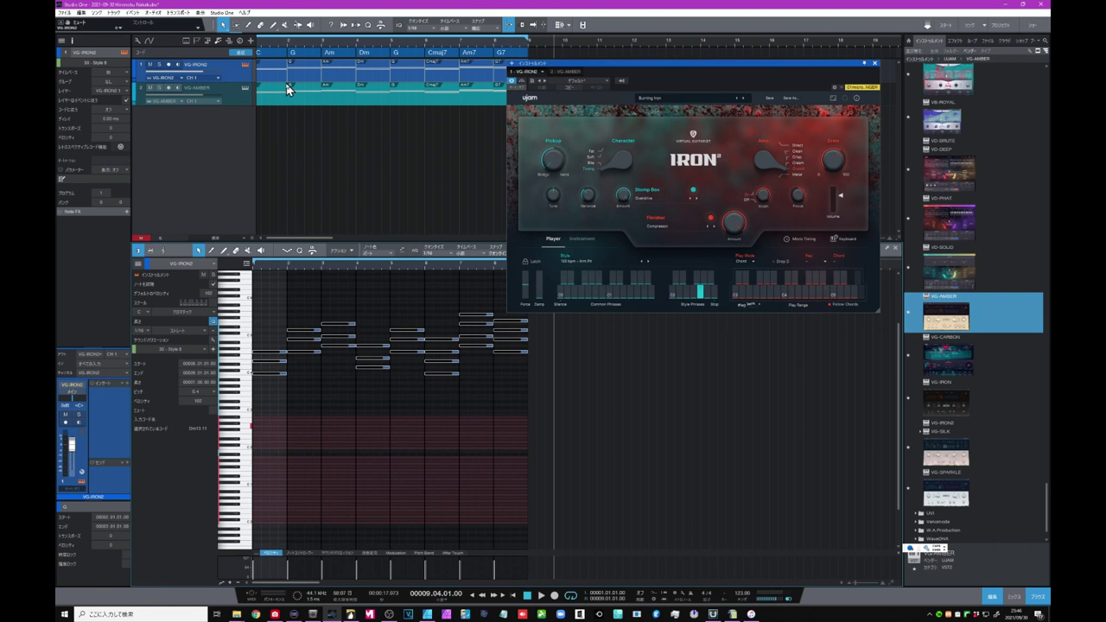
# - Play the VG-IRON2 part and audition the styles 146 bpm - Freedom and 128 bpm - Walking Backwards
pyautogui.click(541, 595)
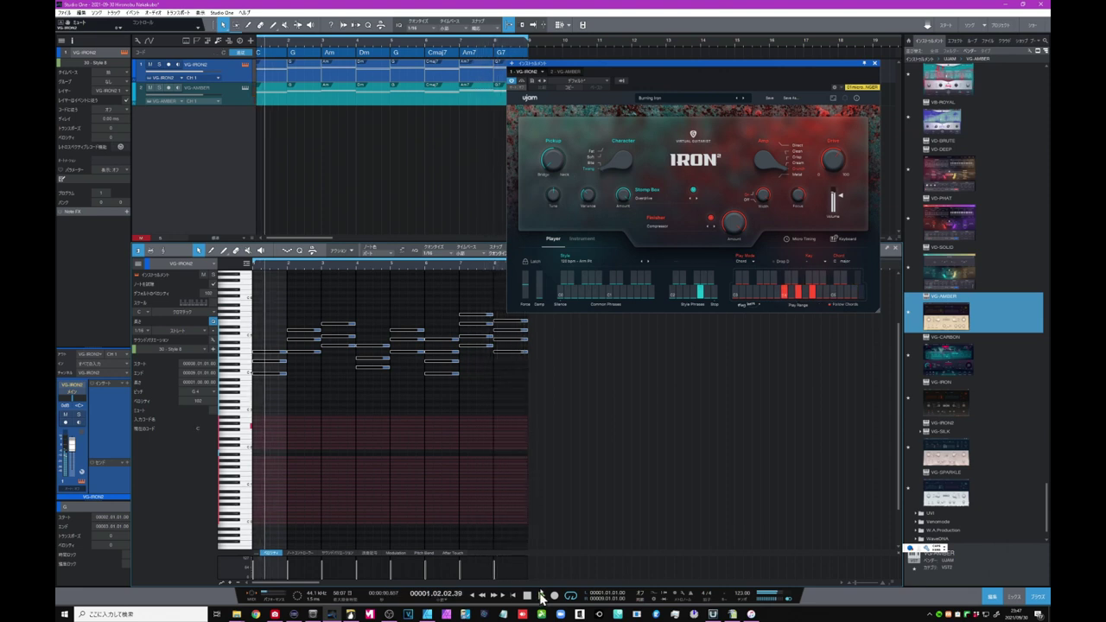
pyautogui.press('space')
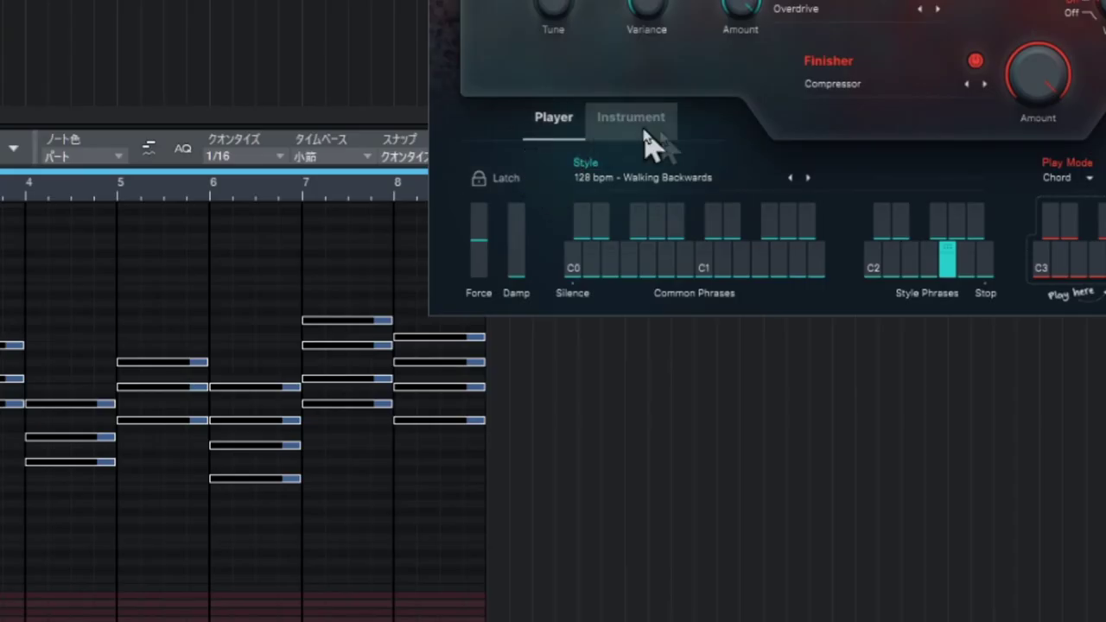
pyautogui.click(715, 182)
pyautogui.click(682, 495)
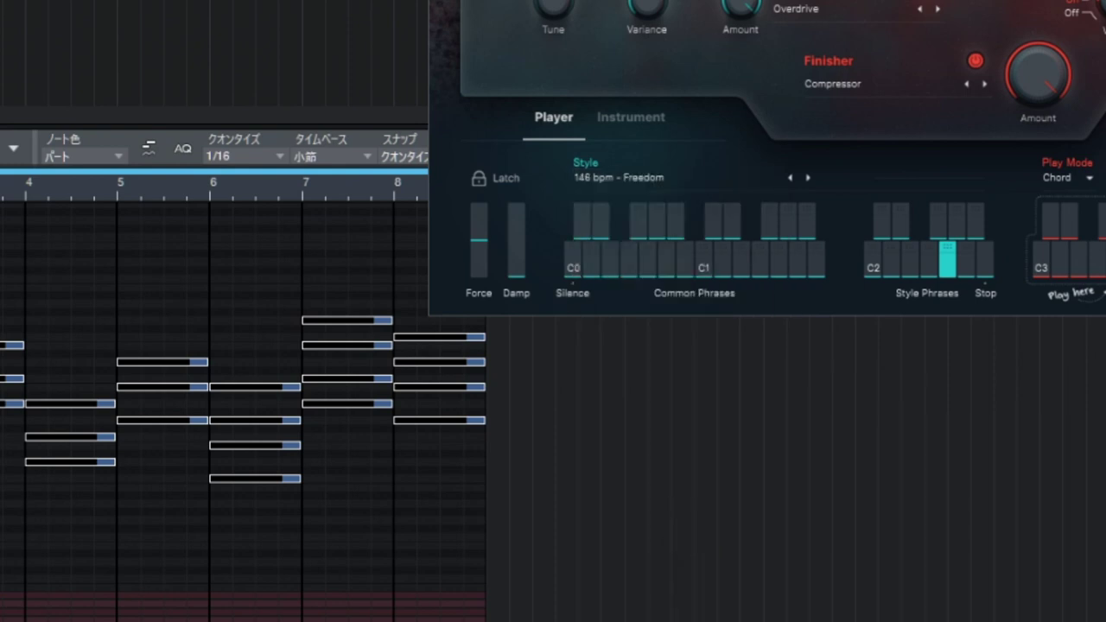
pyautogui.click(619, 177)
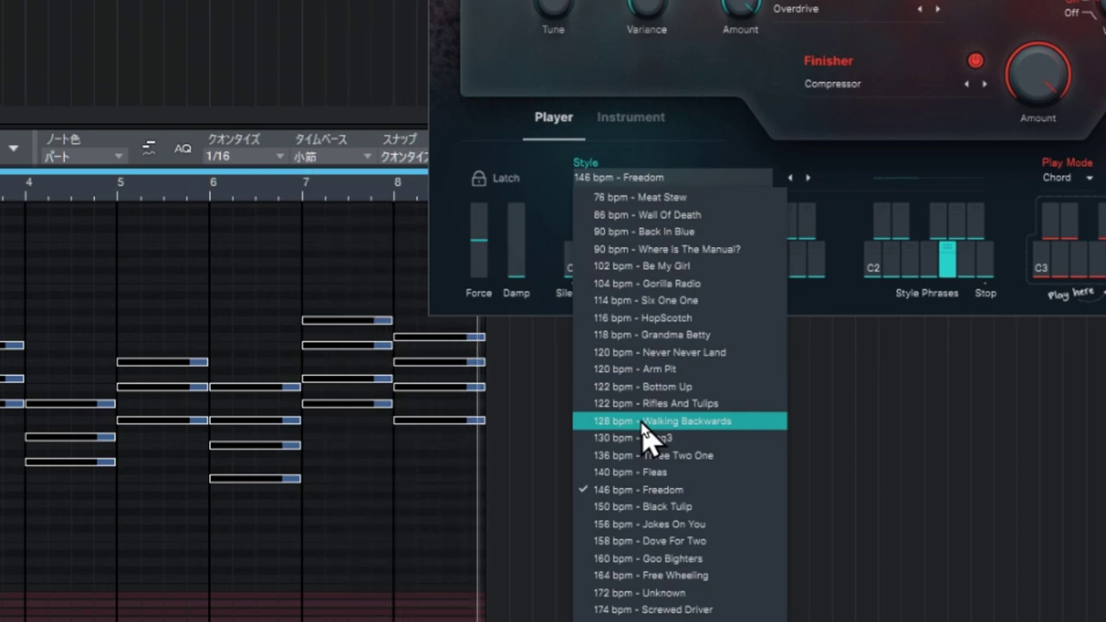
pyautogui.click(649, 422)
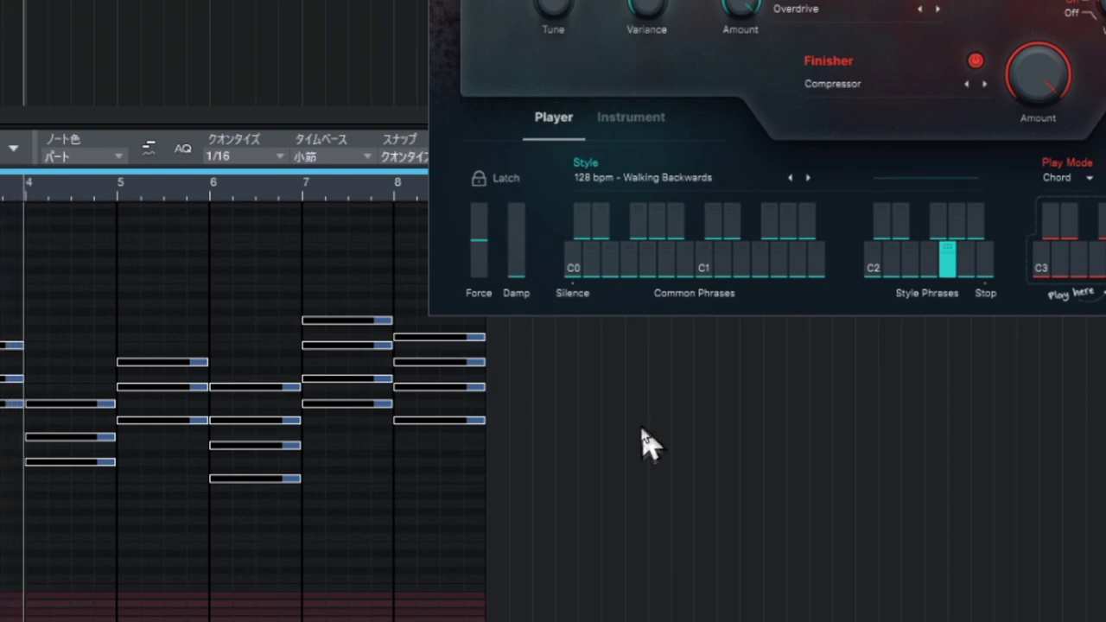
# - Try a common phrase and audition the styles 130 bpm - Song3, 136 bpm - Three Two One and 140 bpm - Fleas
pyautogui.click(657, 216)
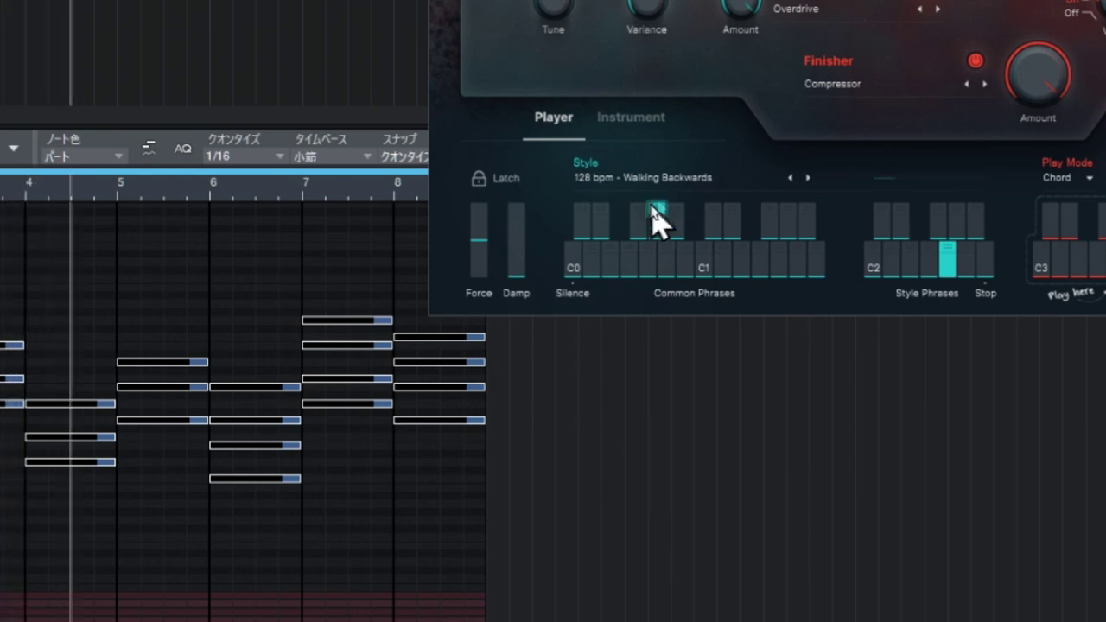
pyautogui.click(809, 178)
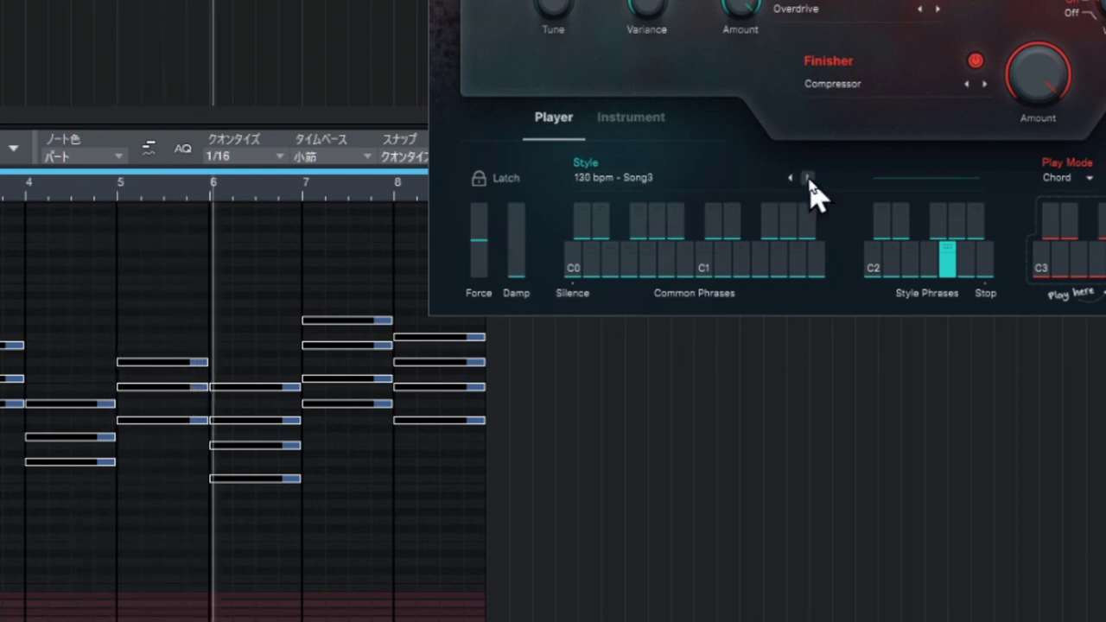
pyautogui.click(808, 178)
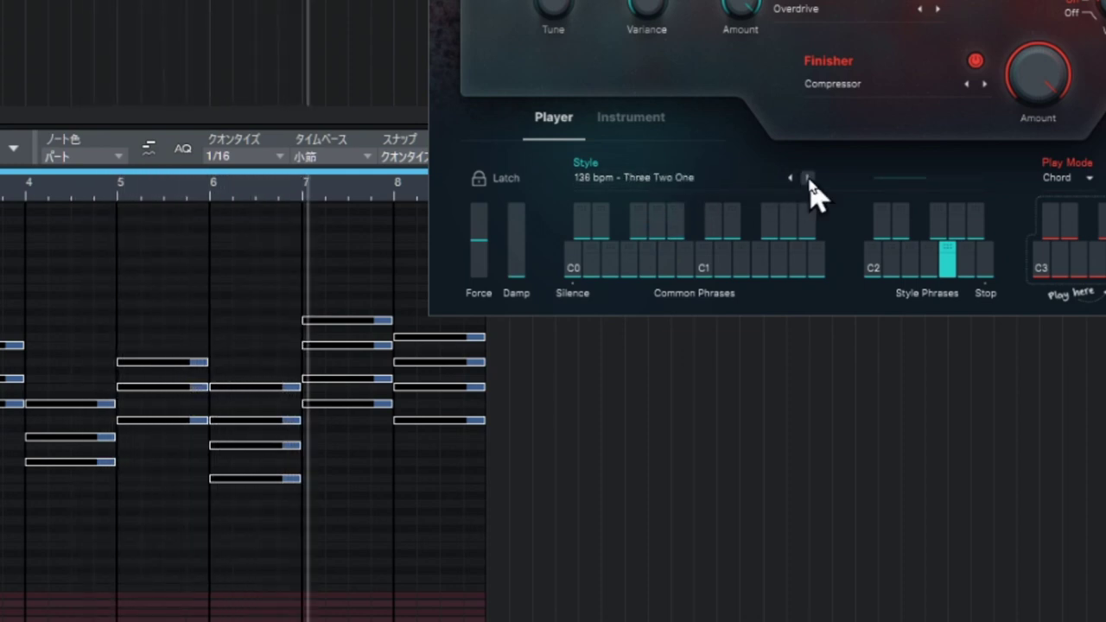
pyautogui.click(809, 179)
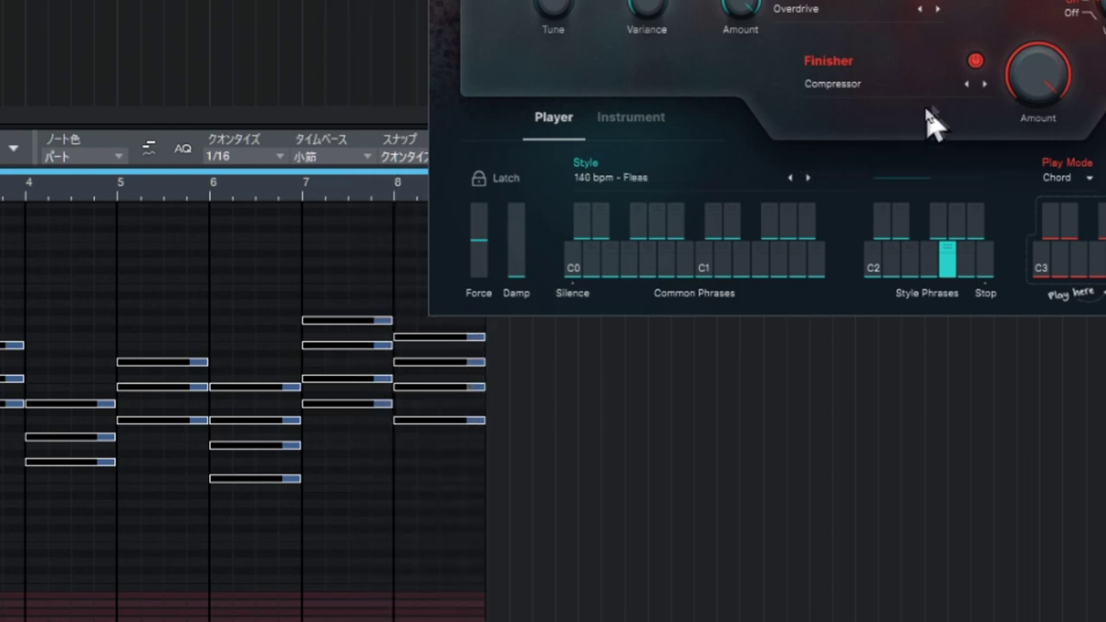
# - Turn off the Finisher and set the IRON 2 style to 146 bpm - Freedom
pyautogui.click(976, 61)
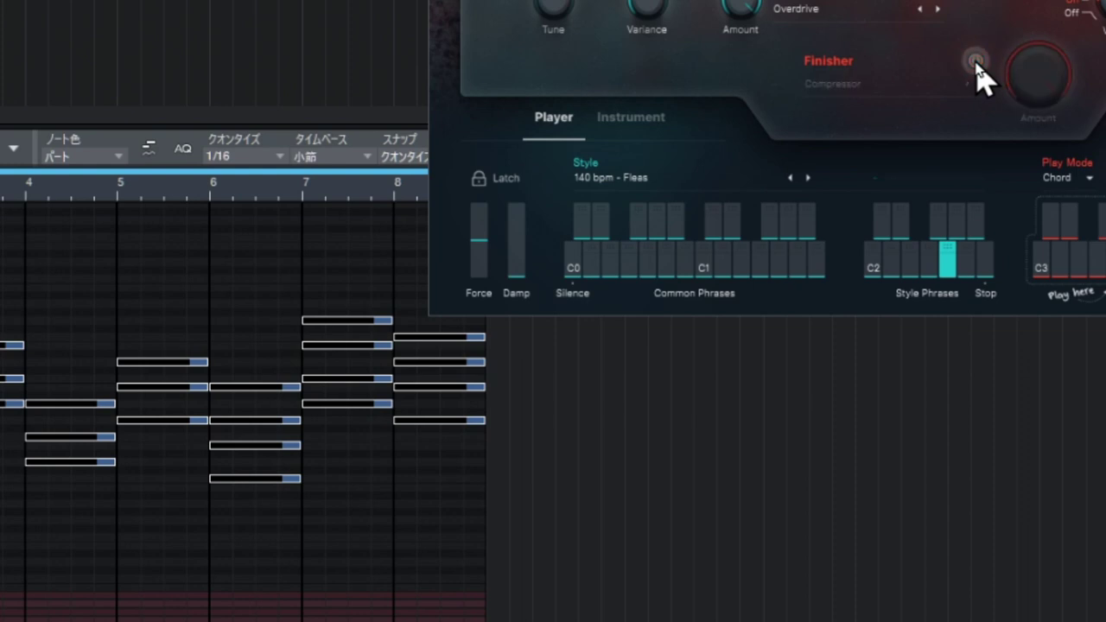
pyautogui.click(808, 178)
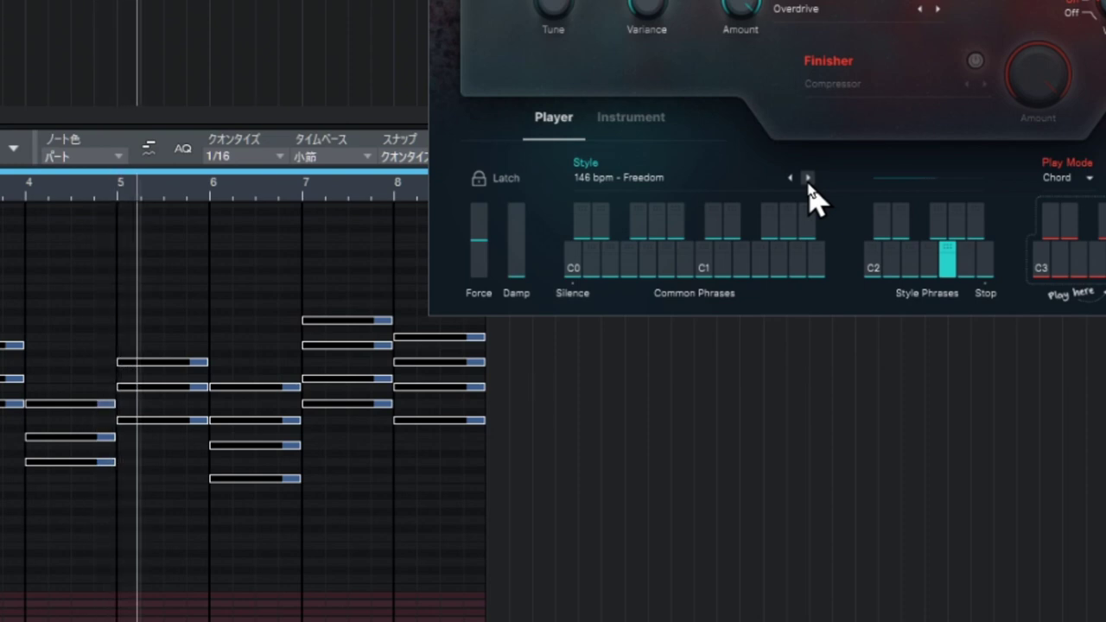
# - Try the D2 style phrase, the A0 common phrase and the Stop key in the IRON 2 player
pyautogui.click(892, 264)
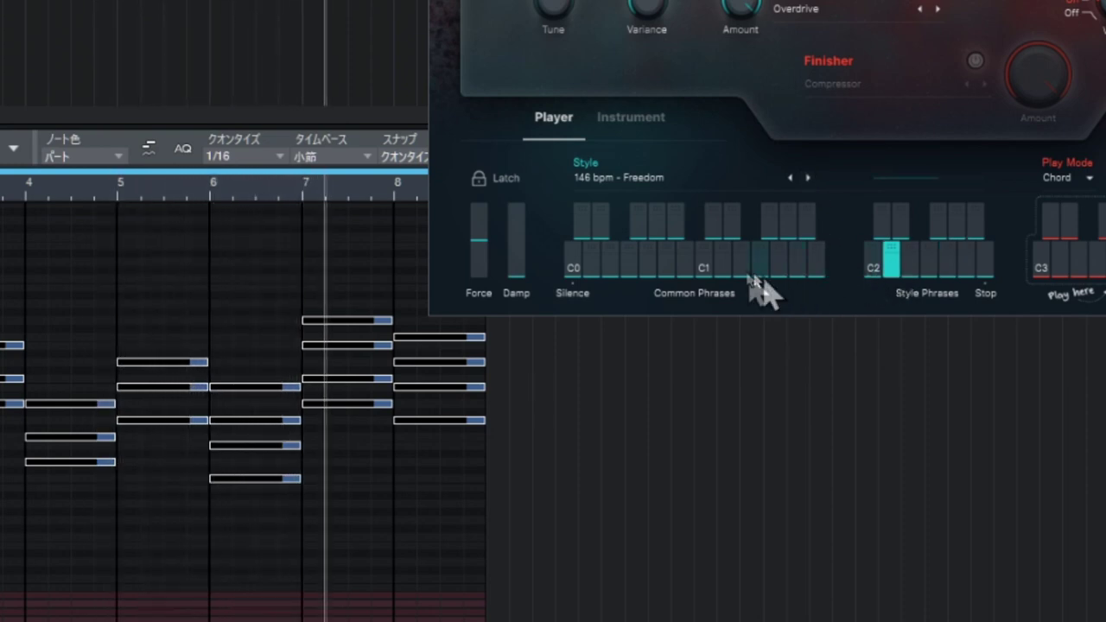
pyautogui.click(668, 263)
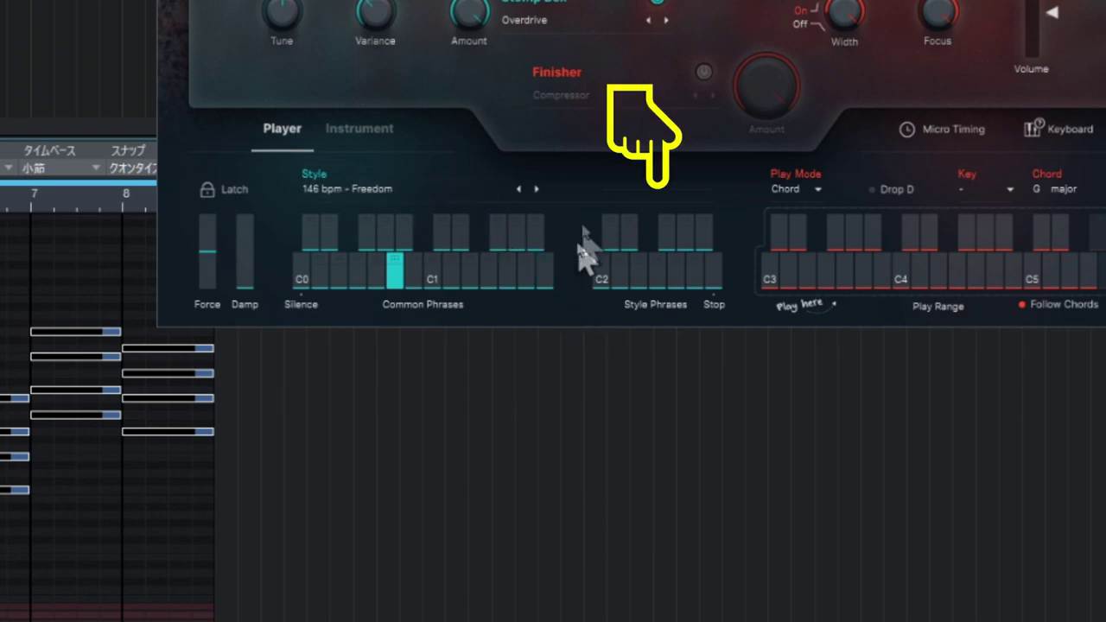
pyautogui.click(714, 270)
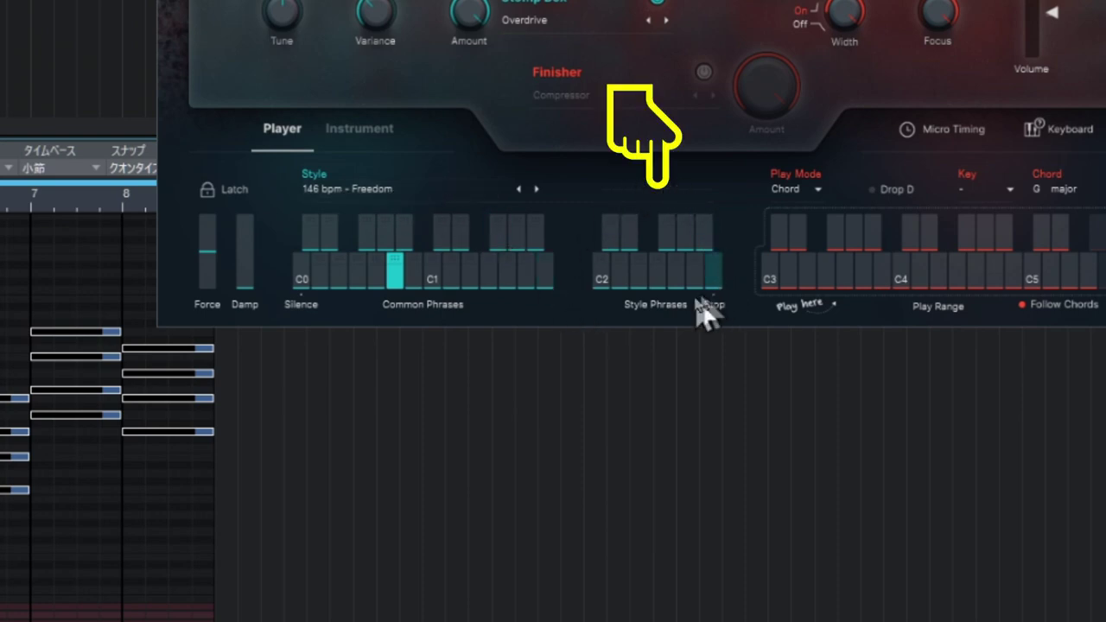
# - Compare the simple style phrases on C2 and D2, and select the more complex A2 style phrase
pyautogui.click(602, 275)
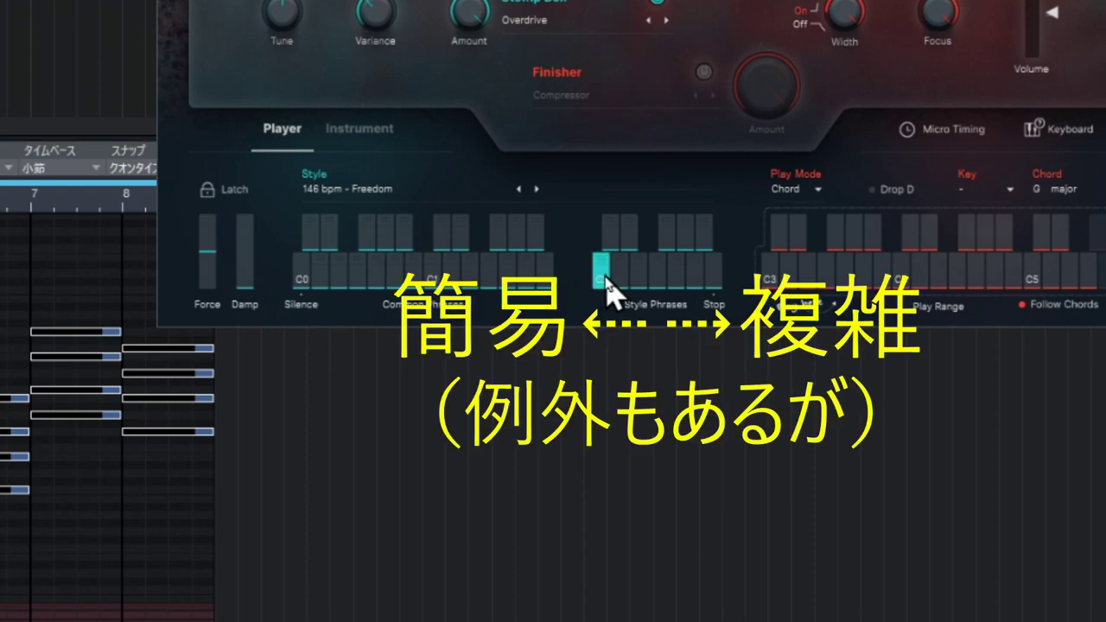
pyautogui.click(620, 276)
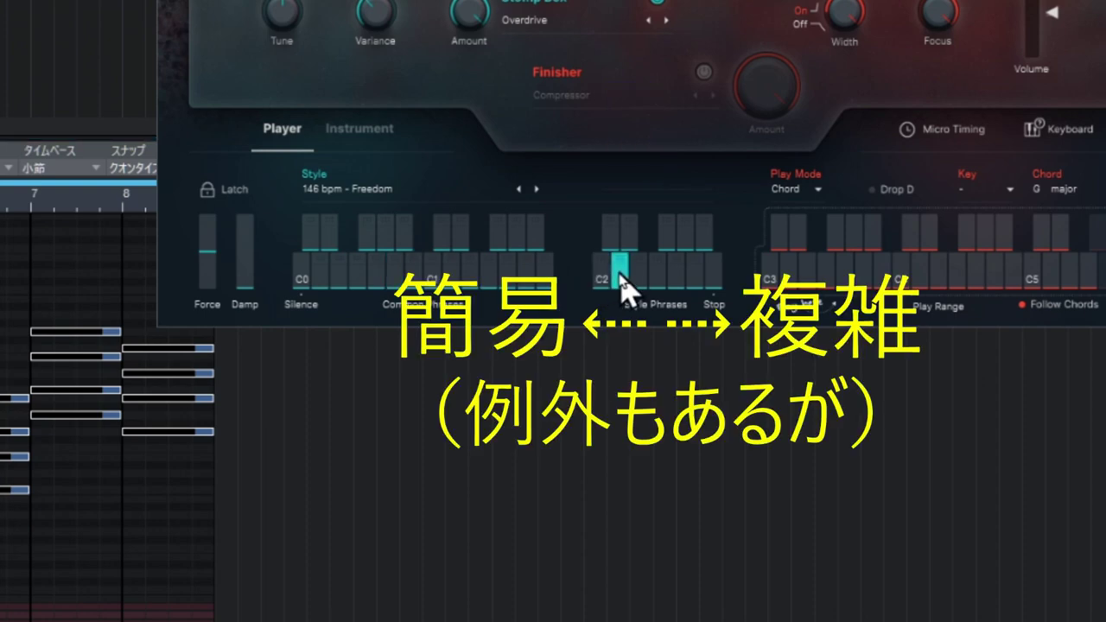
pyautogui.click(608, 271)
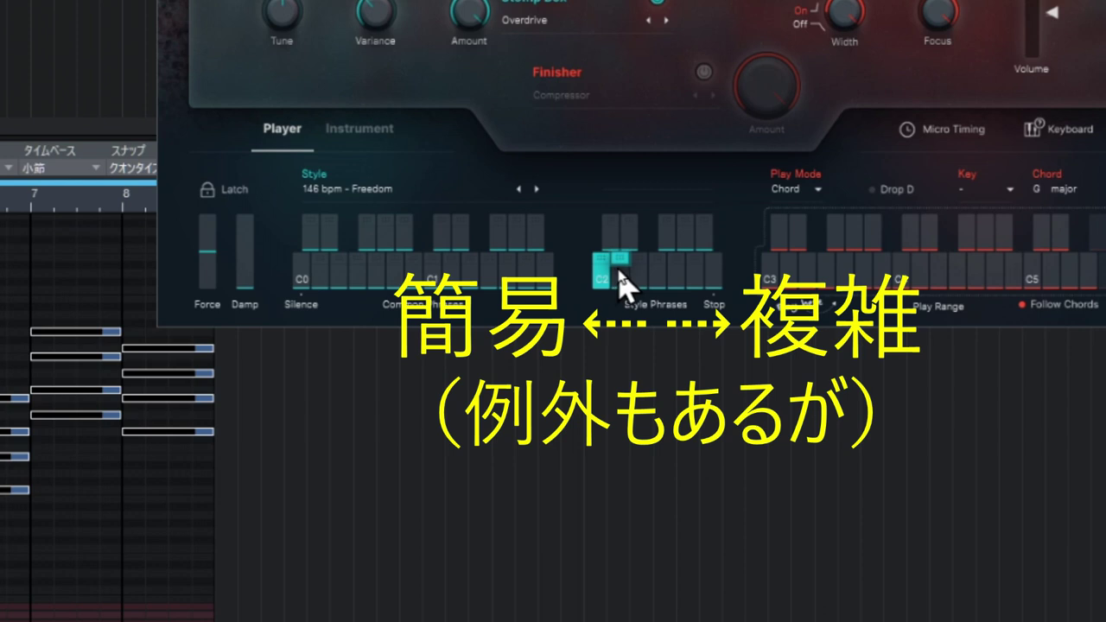
pyautogui.click(622, 274)
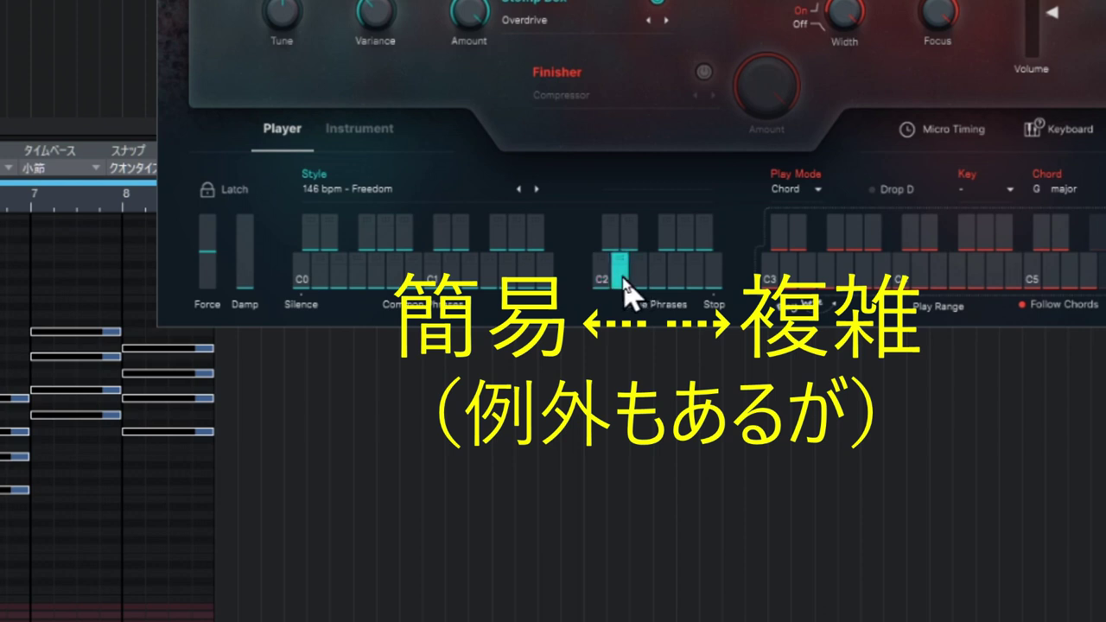
pyautogui.click(697, 276)
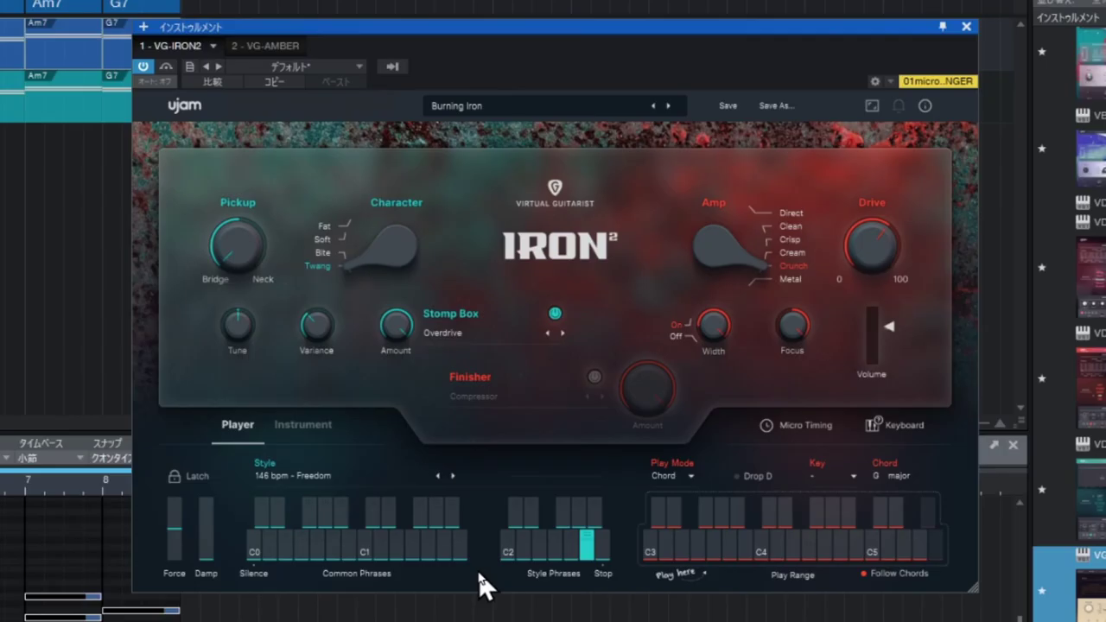
# - Show the keyboard guide to examine the names of the common phrases, and close it again
pyautogui.click(888, 426)
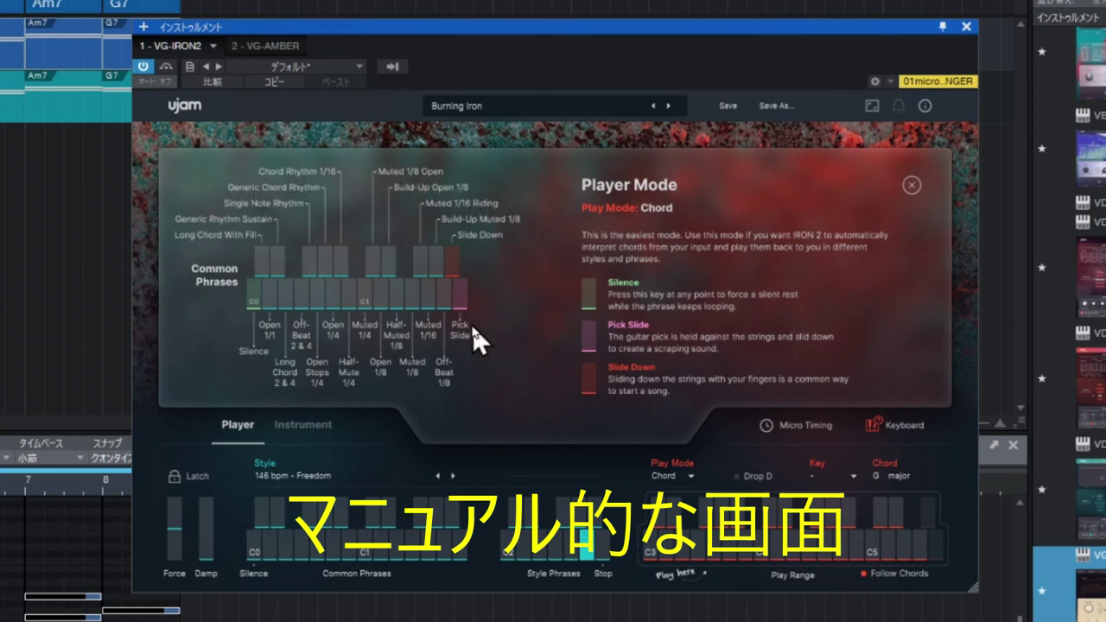
pyautogui.click(872, 425)
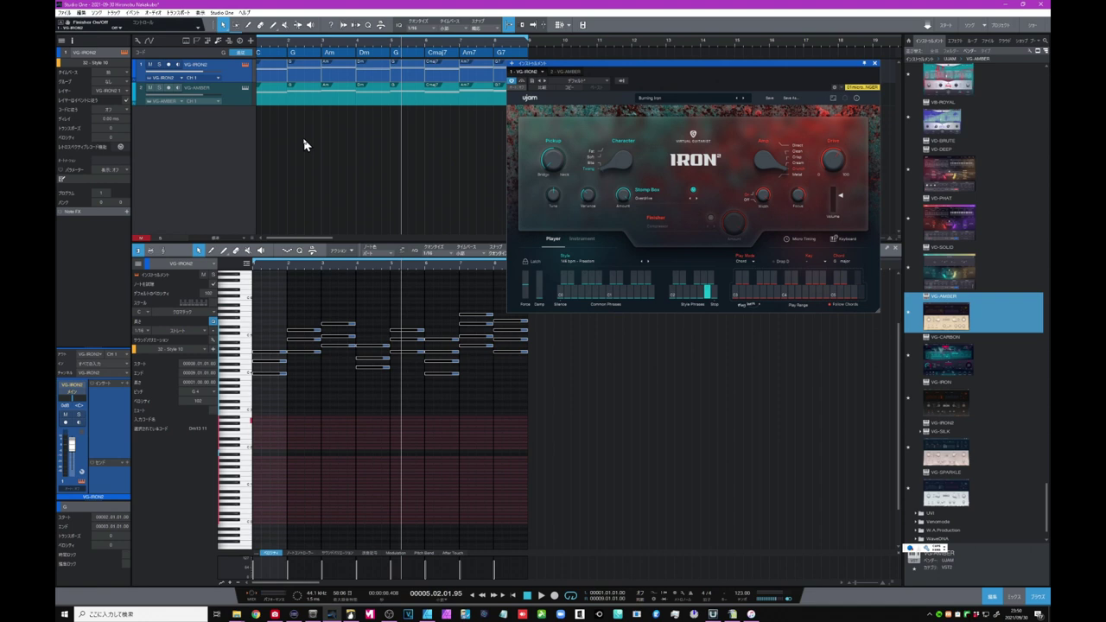
# - Try Latch on the VG-IRON2 track's player to keep the chord phrase running, and switch it off again
pyautogui.click(177, 65)
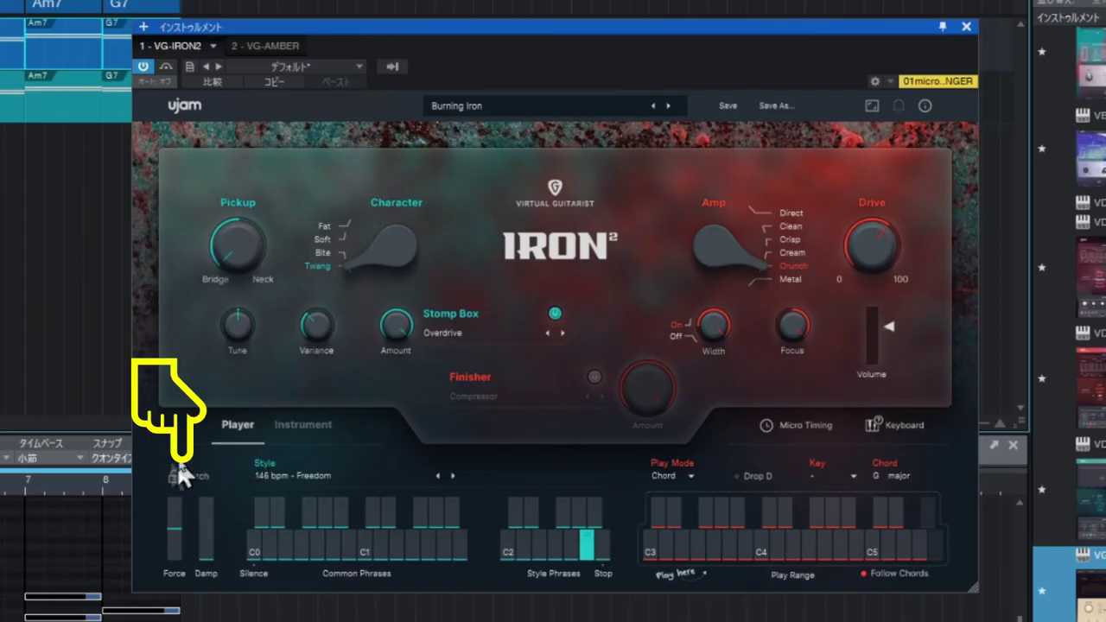
pyautogui.click(190, 477)
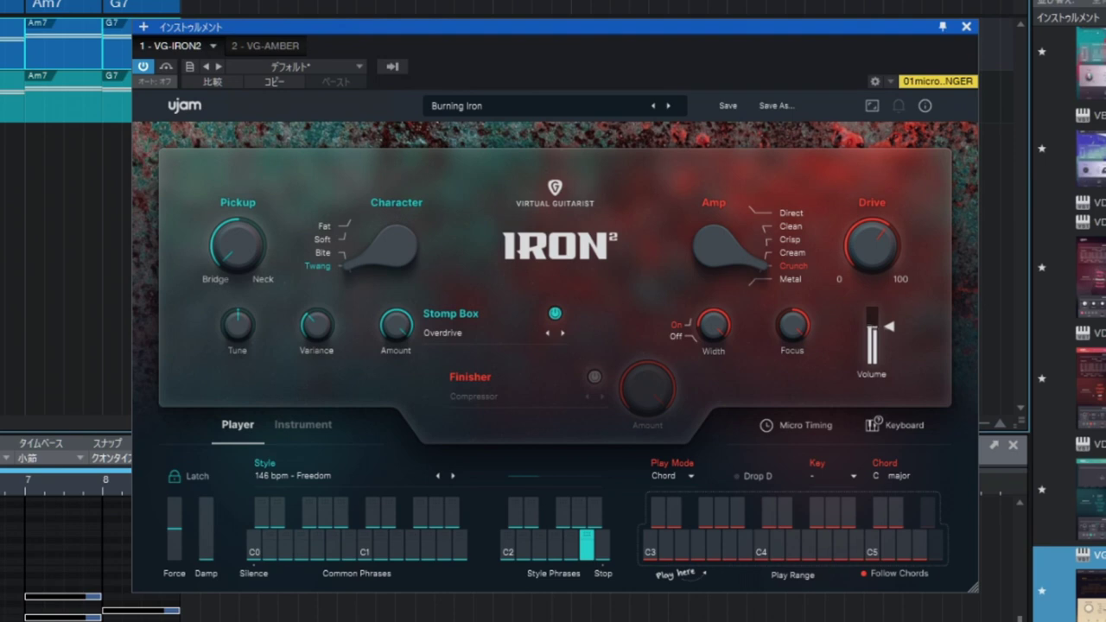
pyautogui.click(186, 485)
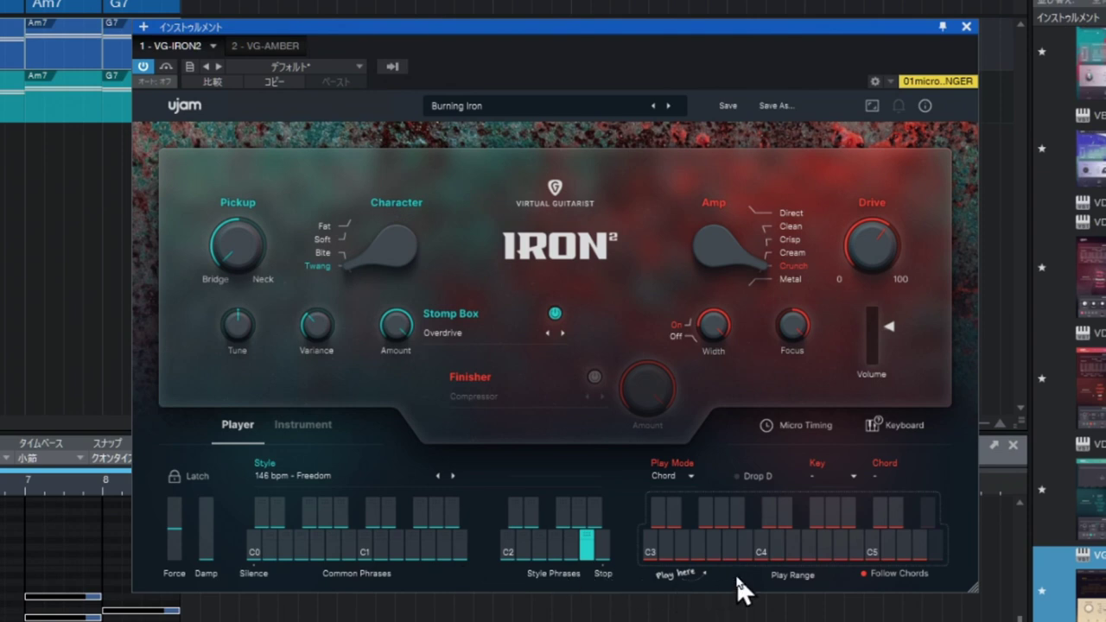
# - Audition single notes between E3 and B3 in the IRON 2 play range
pyautogui.click(707, 550)
pyautogui.click(706, 549)
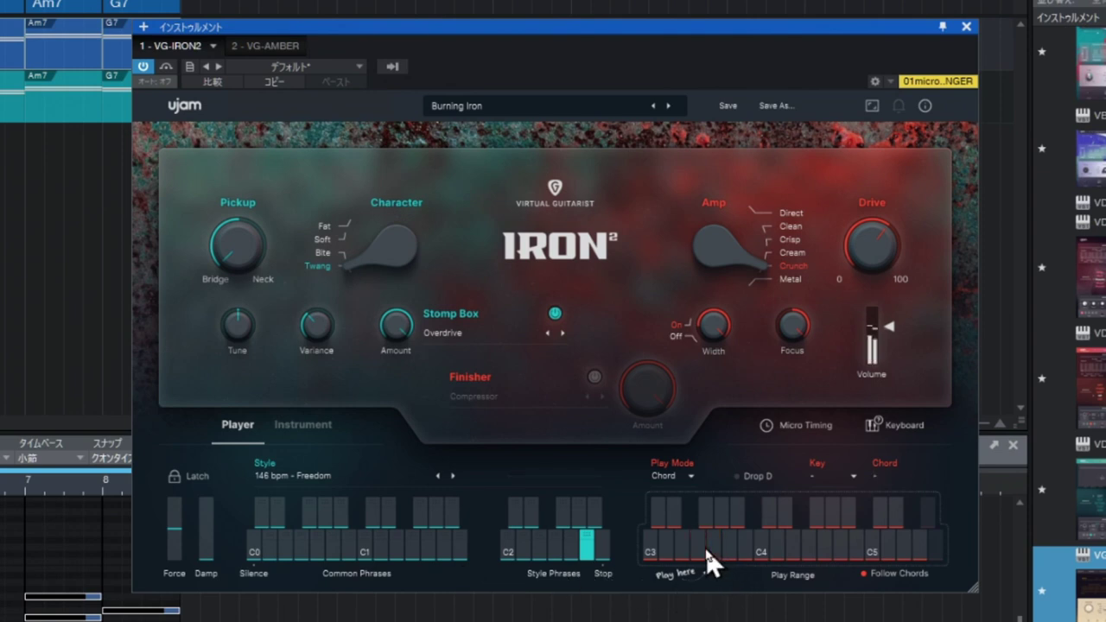
pyautogui.click(682, 552)
pyautogui.click(717, 548)
pyautogui.click(750, 548)
pyautogui.click(716, 550)
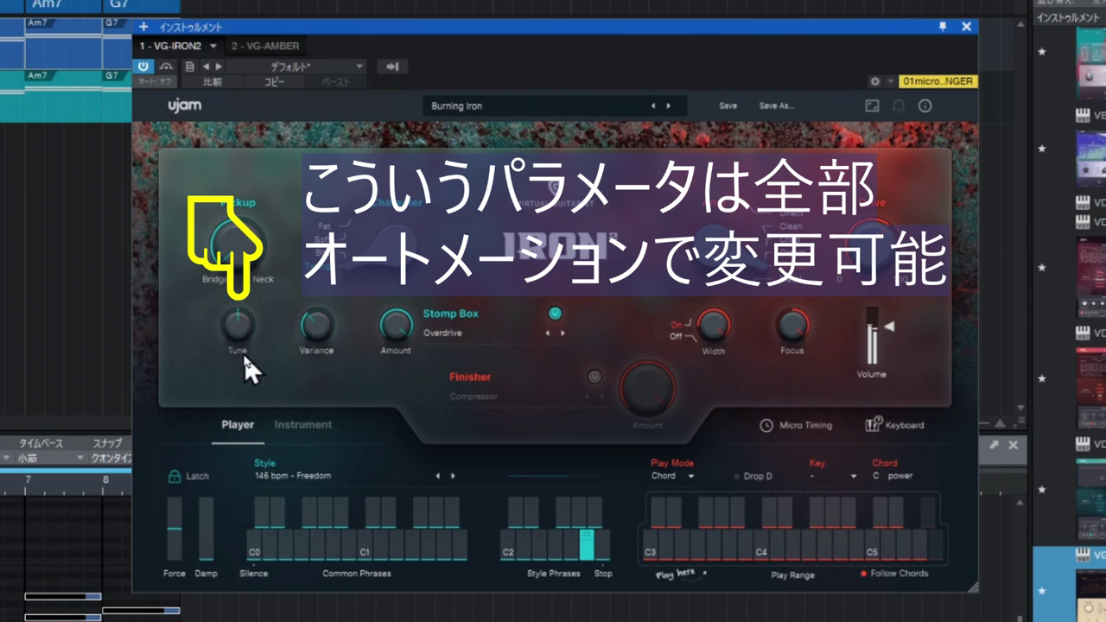
# - Try turning down the Tune knob and switch Latch off
pyautogui.moveTo(238, 326); pyautogui.dragTo(239, 398)
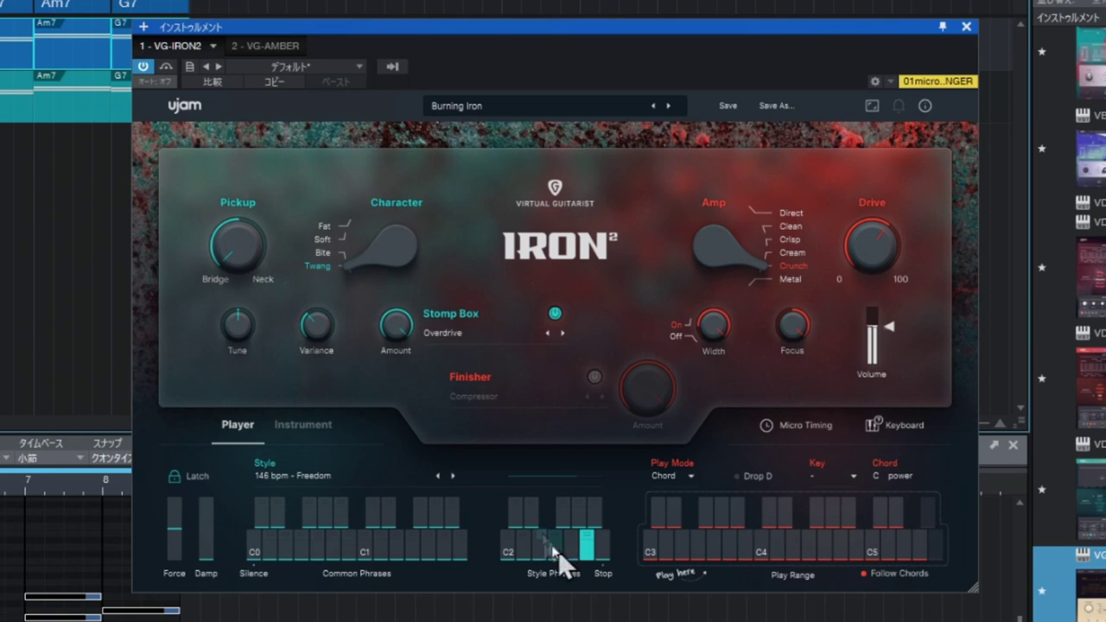
pyautogui.click(197, 485)
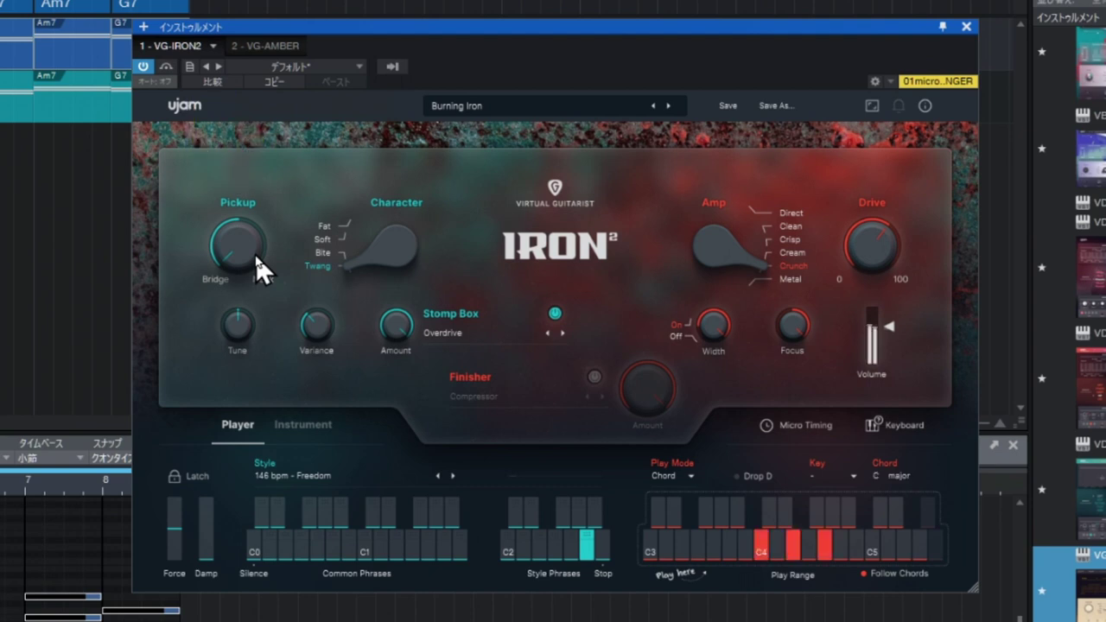
# - Turn the Pickup knob fully to Neck, try the Fat character and set Character to Soft
pyautogui.moveTo(247, 253); pyautogui.dragTo(302, 64)
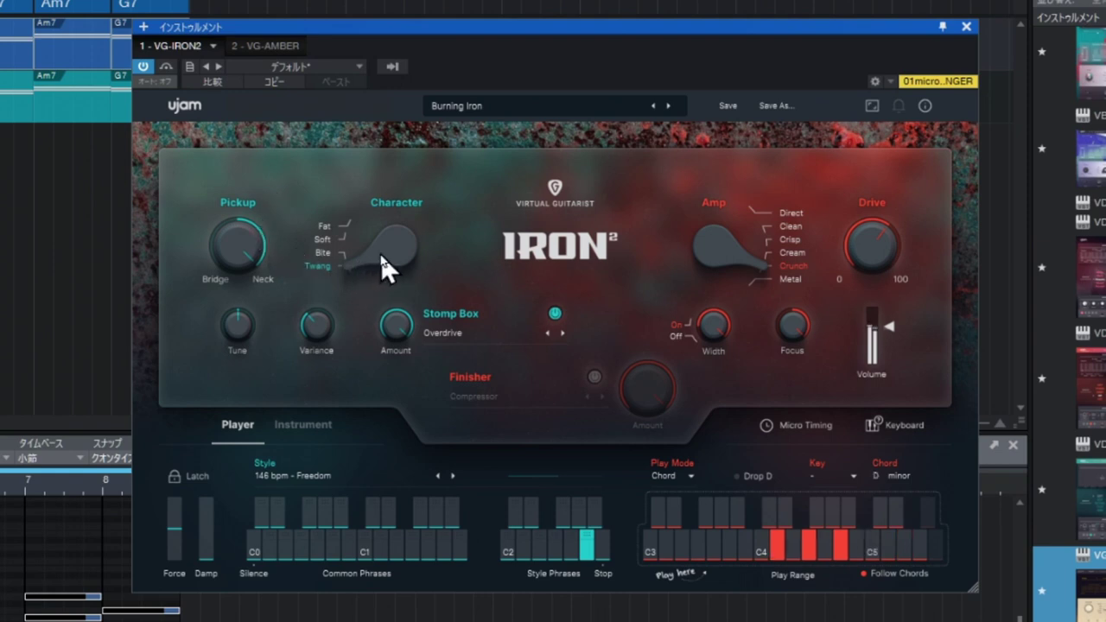
pyautogui.moveTo(381, 254); pyautogui.dragTo(385, 217)
pyautogui.moveTo(411, 121); pyautogui.dragTo(364, 234)
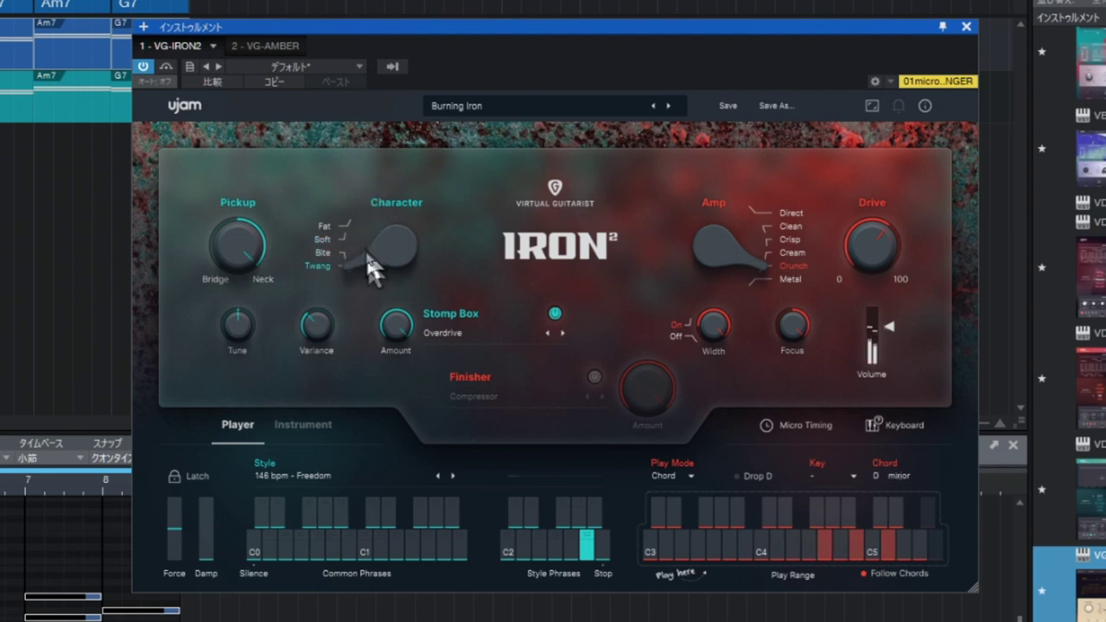
pyautogui.moveTo(376, 257); pyautogui.dragTo(406, 113)
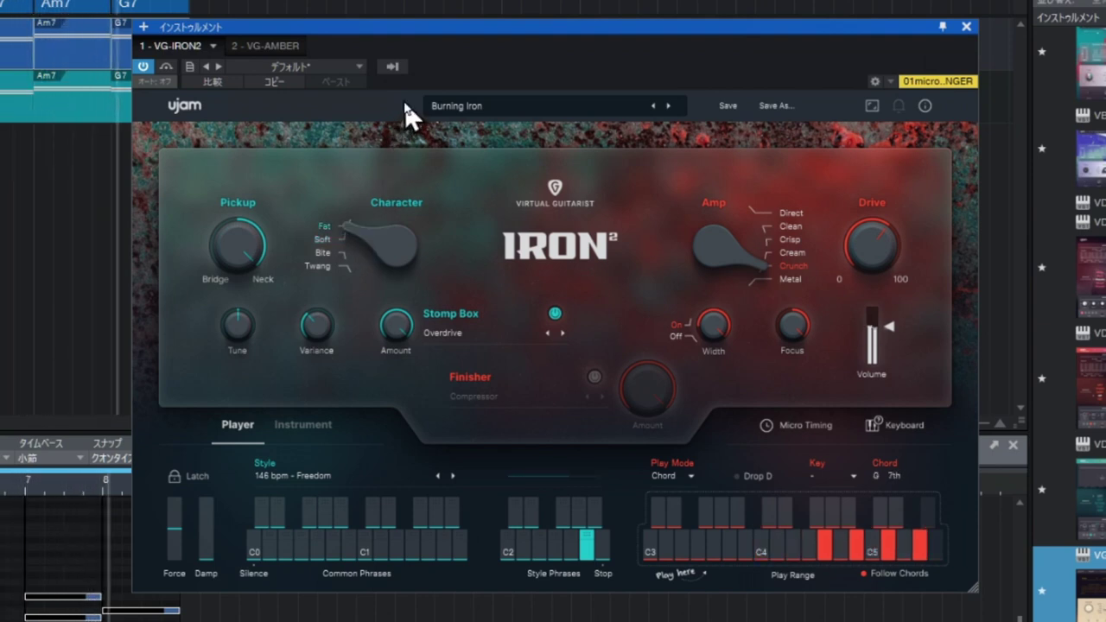
pyautogui.moveTo(362, 249); pyautogui.dragTo(361, 265)
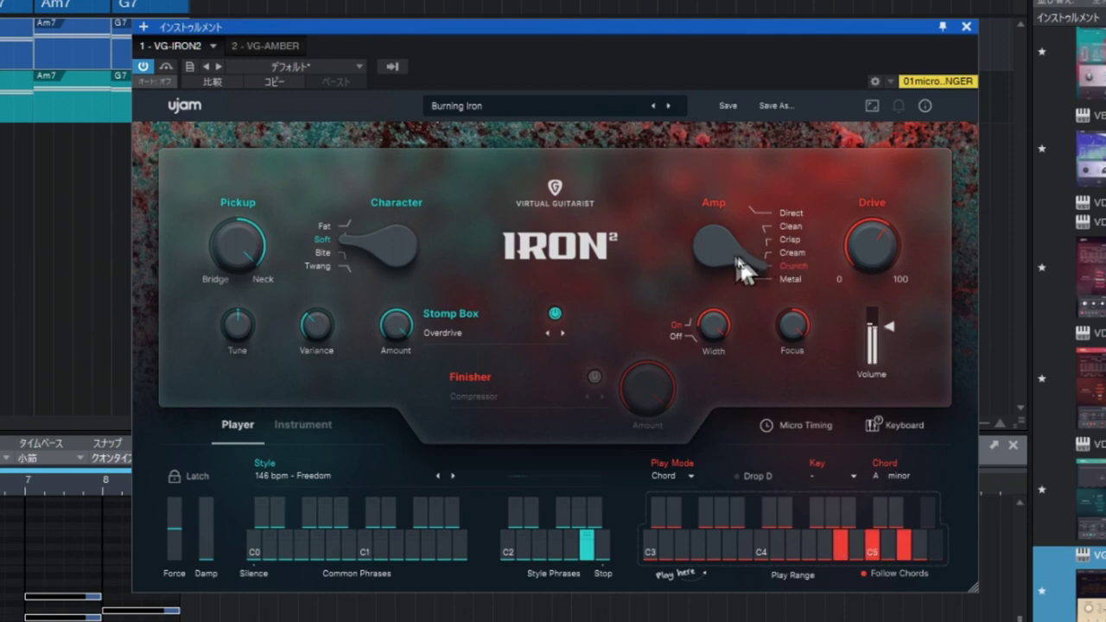
# - Audition the Metal, Crunch, Cream and Crisp amp models during playback
pyautogui.moveTo(730, 247); pyautogui.dragTo(723, 271)
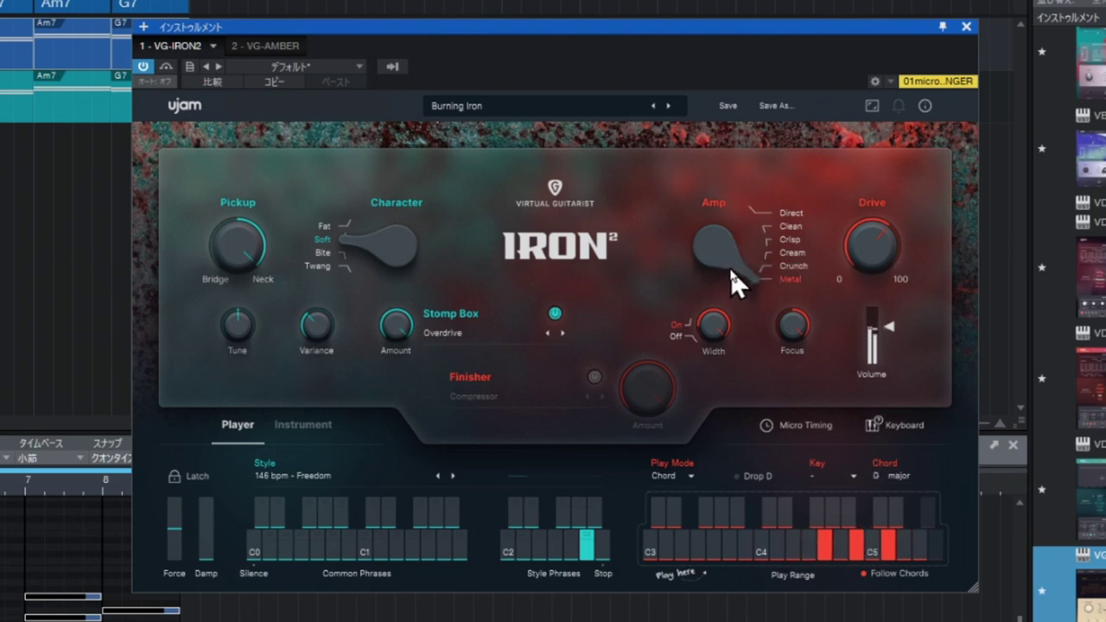
pyautogui.moveTo(729, 267); pyautogui.dragTo(739, 247)
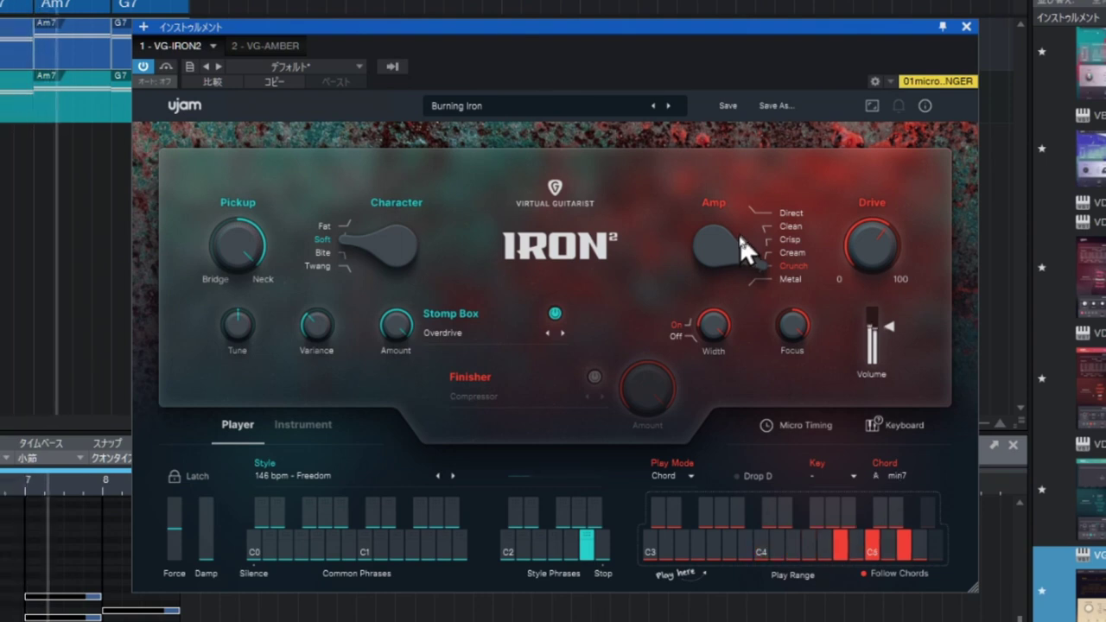
pyautogui.moveTo(741, 227); pyautogui.dragTo(744, 212)
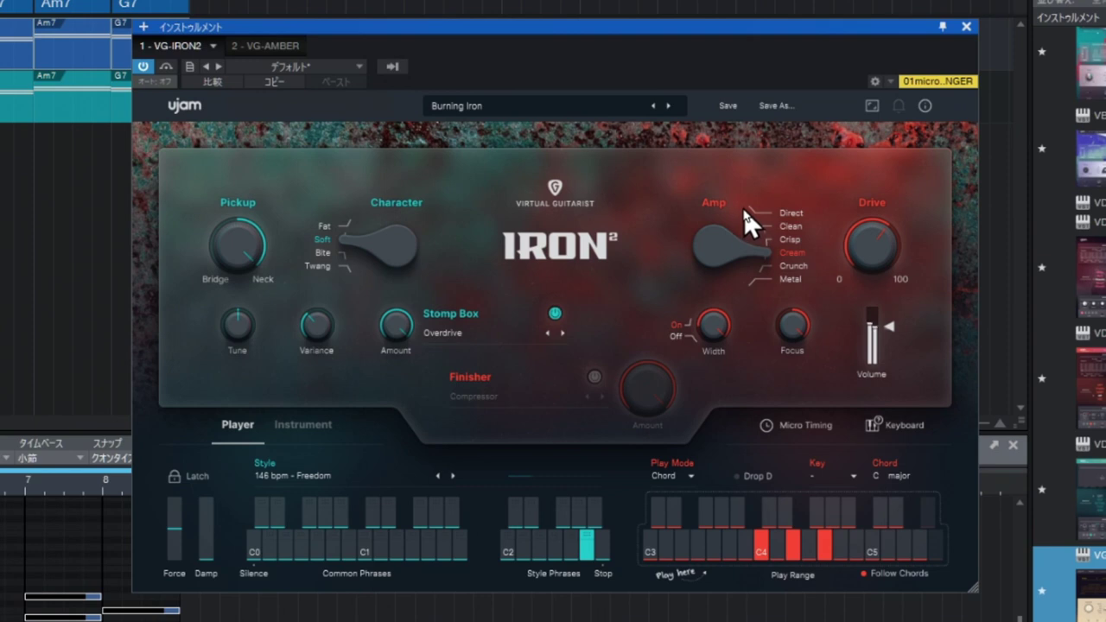
pyautogui.moveTo(746, 197); pyautogui.dragTo(757, 166)
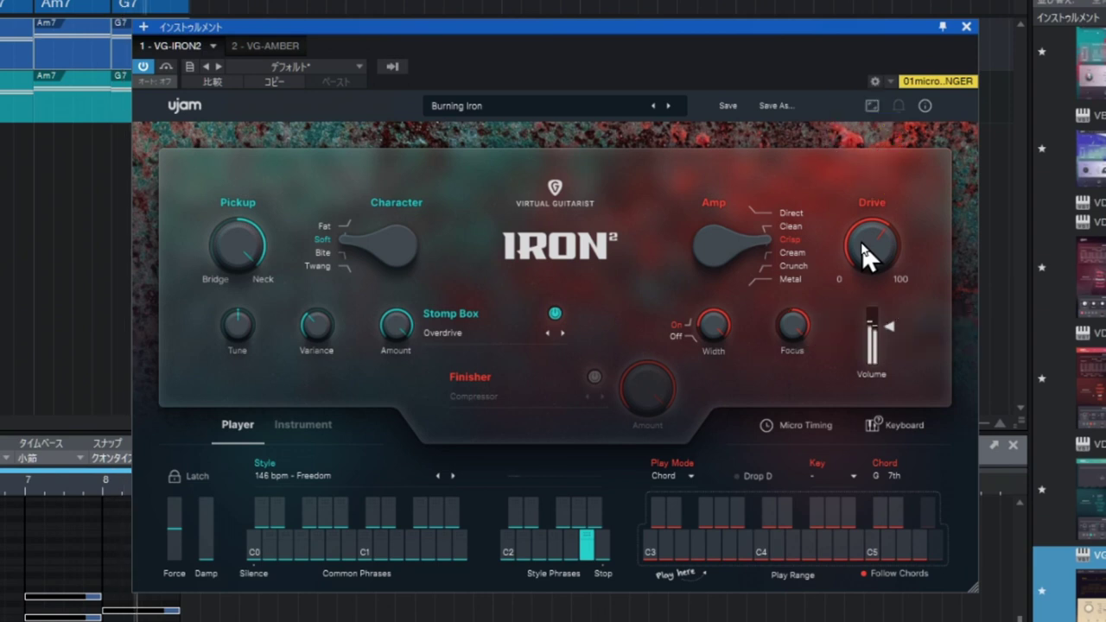
# - Set the Amp to Cream with the Drive knob turned fully up, and stop playback
pyautogui.moveTo(869, 244); pyautogui.dragTo(859, 203)
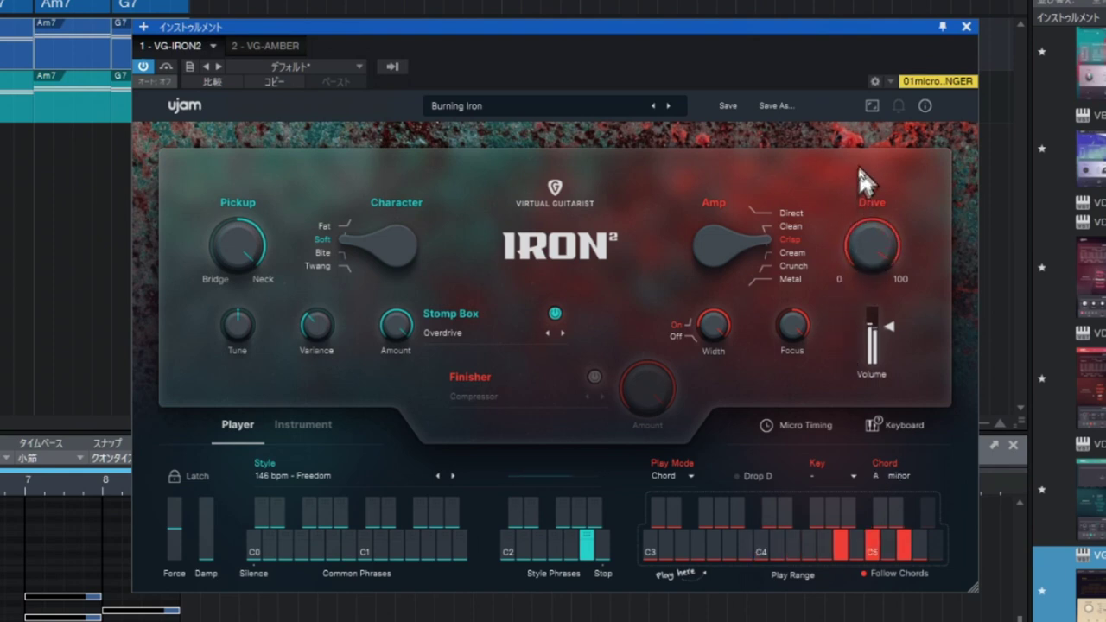
pyautogui.moveTo(860, 157); pyautogui.dragTo(838, 238)
pyautogui.moveTo(771, 246); pyautogui.dragTo(760, 274)
pyautogui.moveTo(854, 243); pyautogui.dragTo(866, 185)
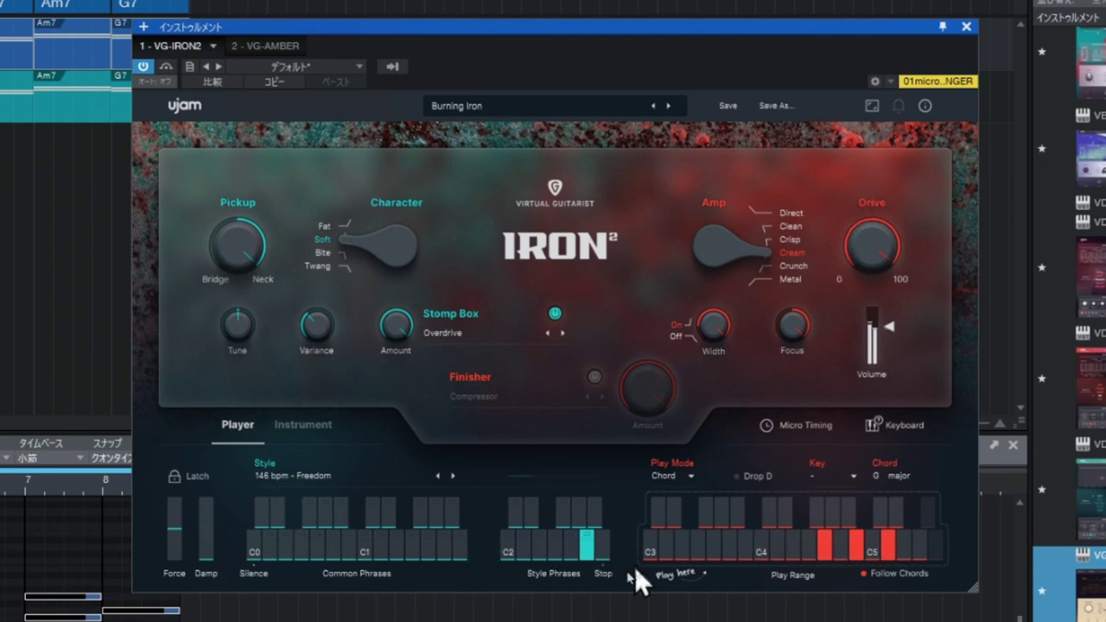
pyautogui.press('space')
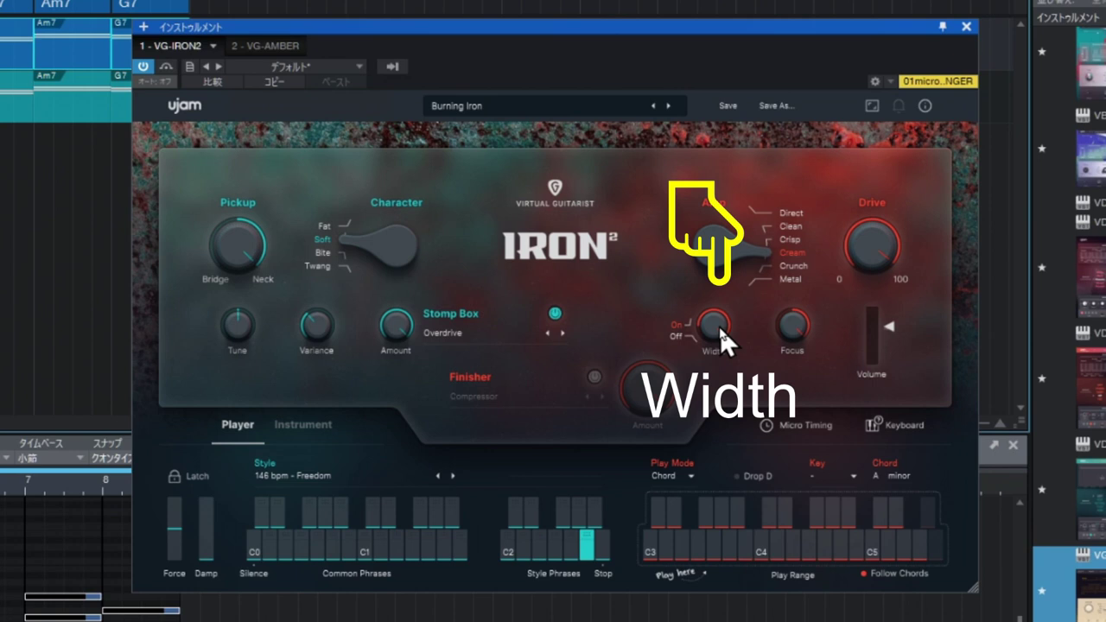
# - Restart playback, compare the sound with Width off and on, and turn the Focus knob down
pyautogui.press('space')
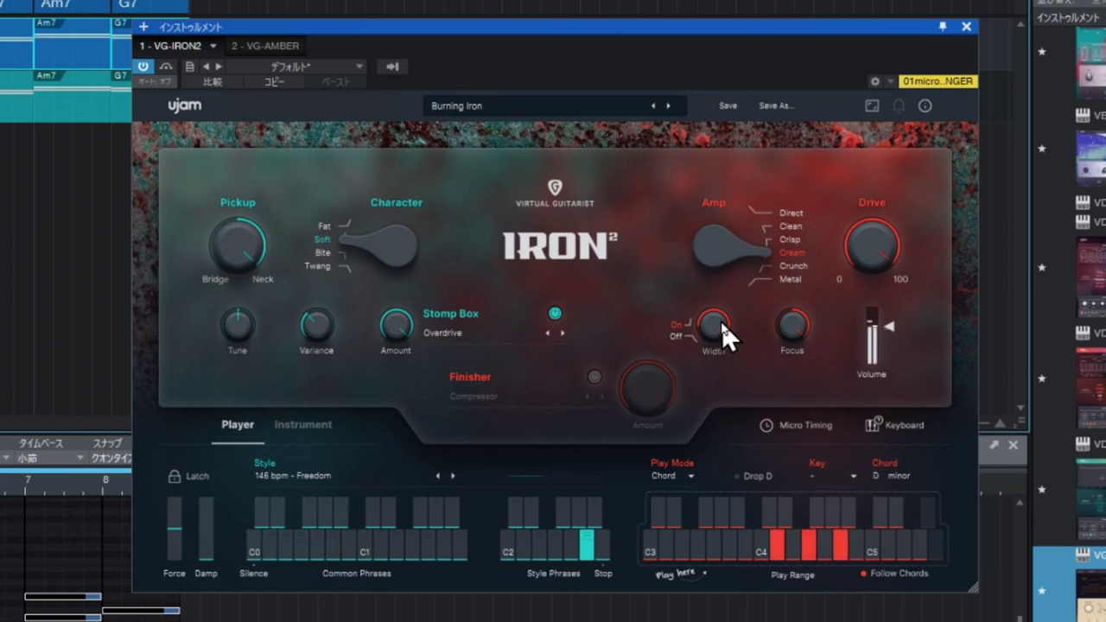
pyautogui.moveTo(722, 324); pyautogui.dragTo(748, 518)
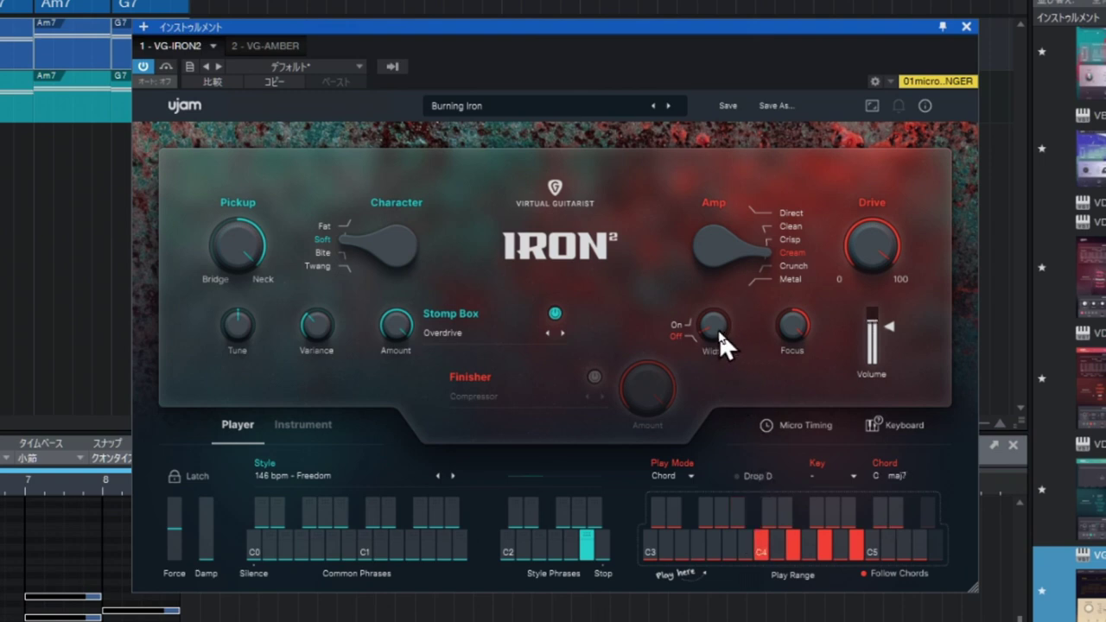
pyautogui.moveTo(718, 330); pyautogui.dragTo(764, 190)
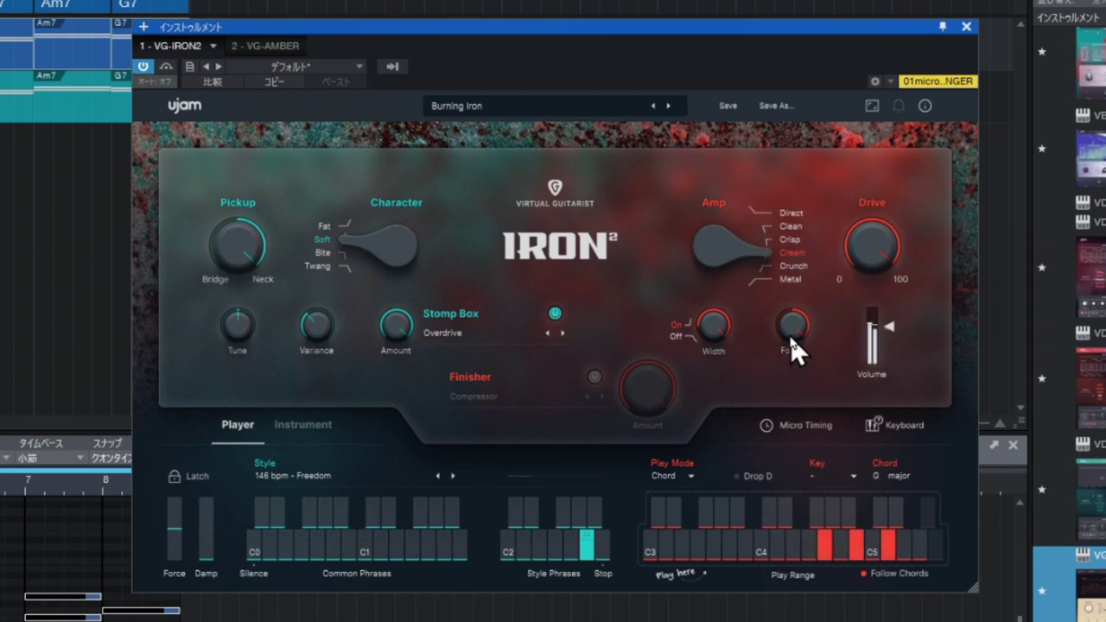
pyautogui.moveTo(792, 329); pyautogui.dragTo(796, 367)
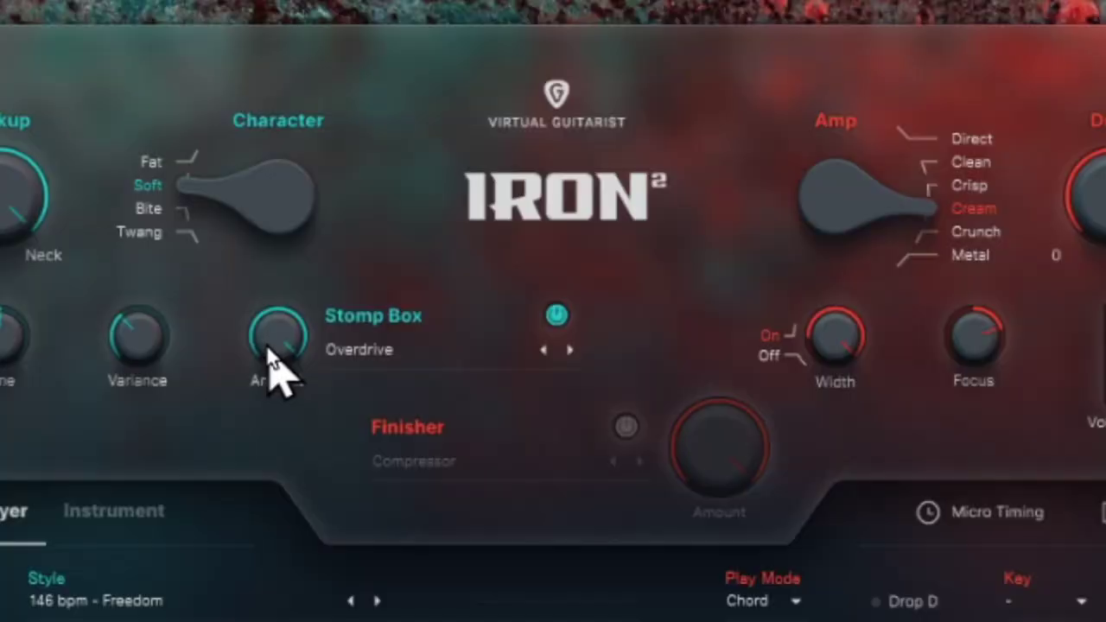
# - Turn the Stomp Box Amount down slightly and audition its effects from Phase and Flange through Small Room, selecting Spring Splatter
pyautogui.moveTo(275, 363); pyautogui.dragTo(277, 410)
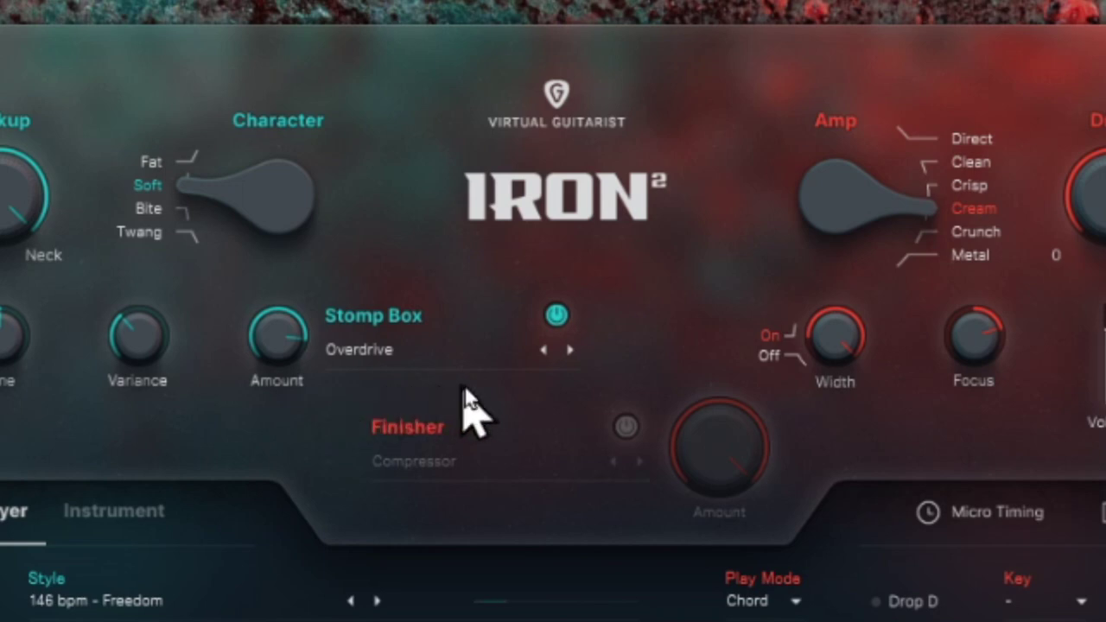
pyautogui.click(573, 359)
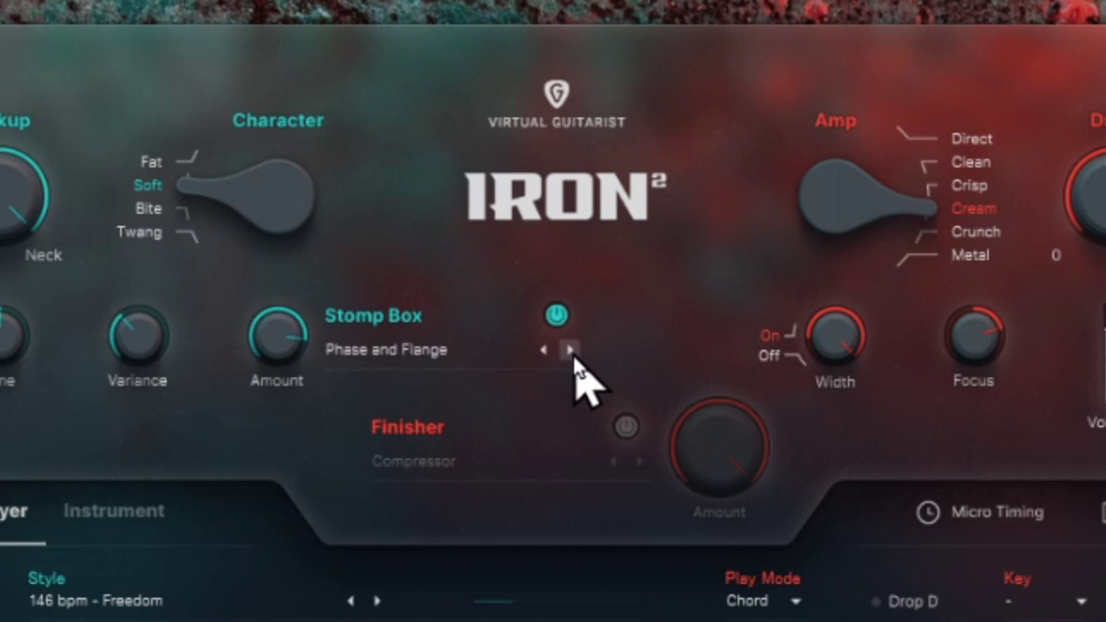
pyautogui.click(570, 350)
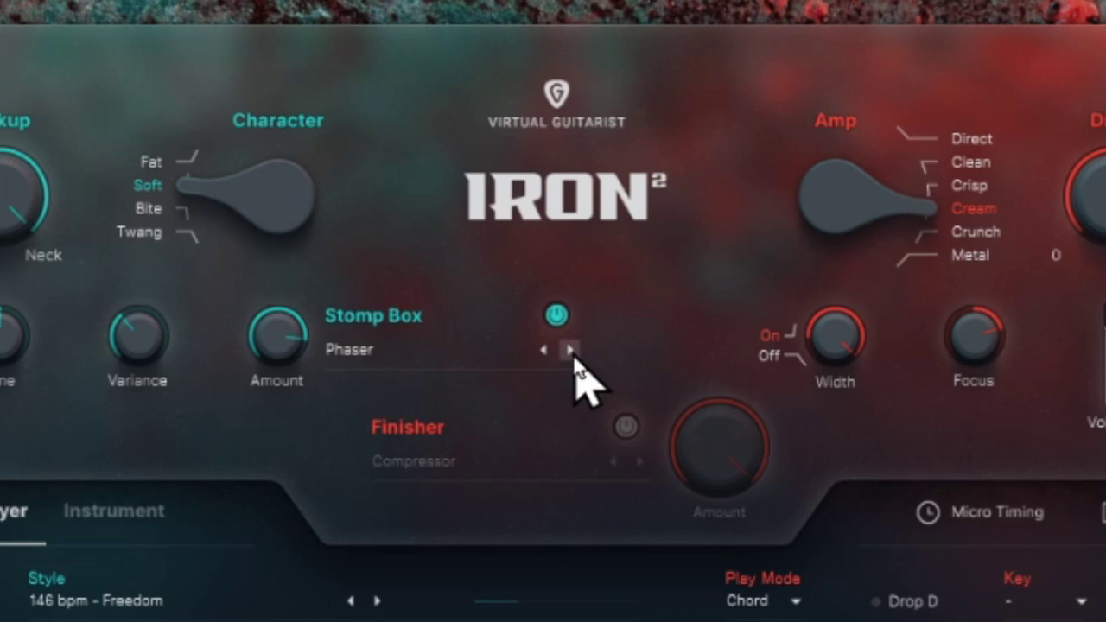
pyautogui.click(570, 350)
pyautogui.click(570, 350)
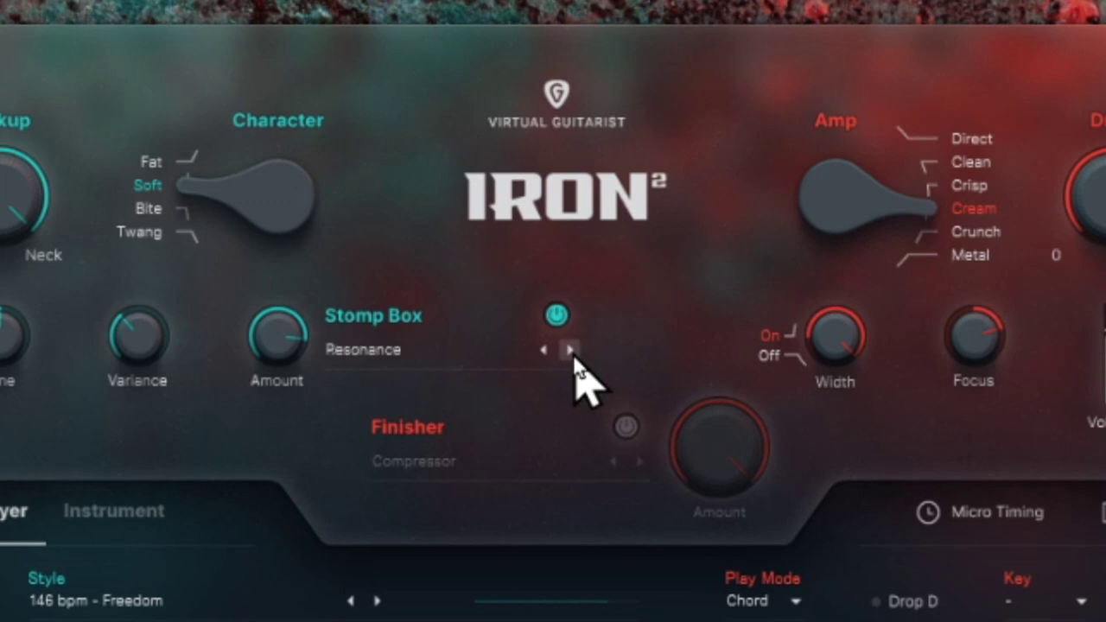
pyautogui.click(571, 350)
pyautogui.click(570, 350)
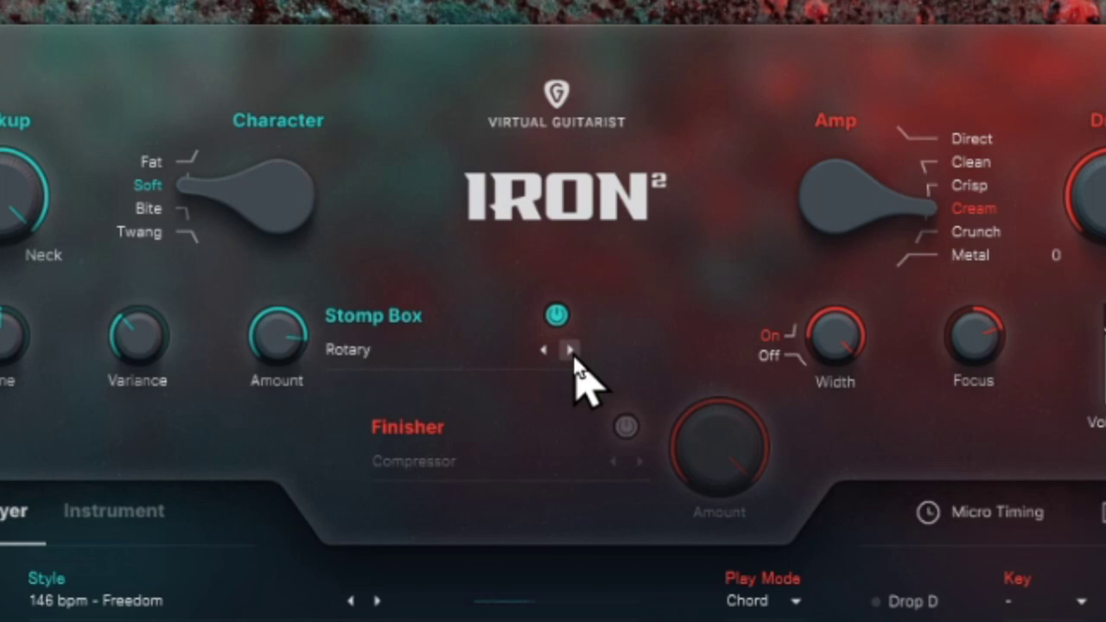
pyautogui.click(571, 350)
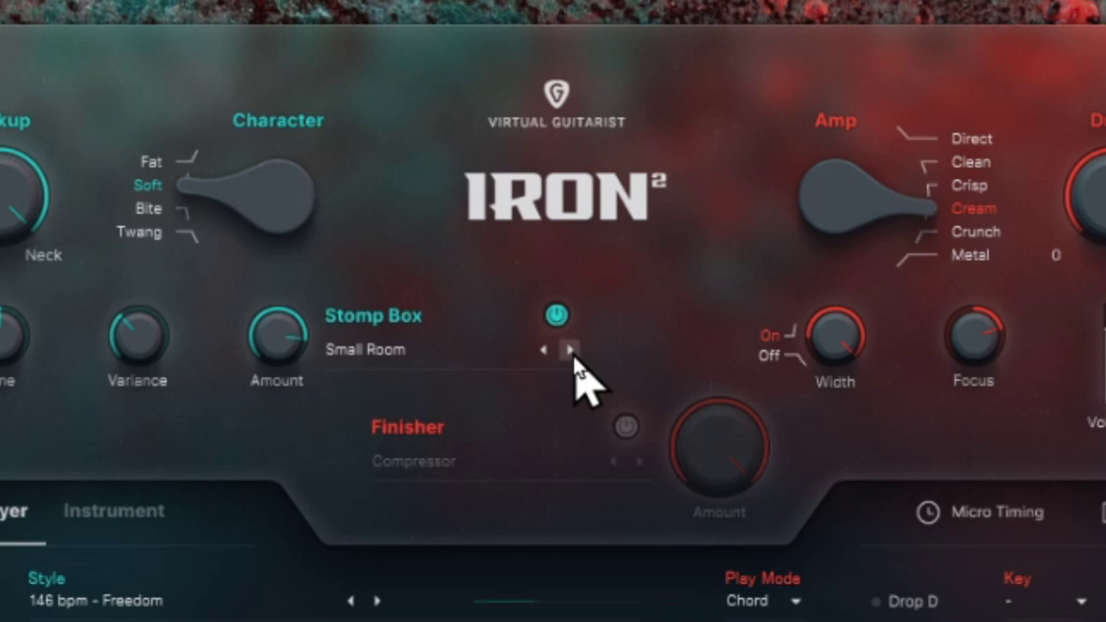
pyautogui.click(570, 350)
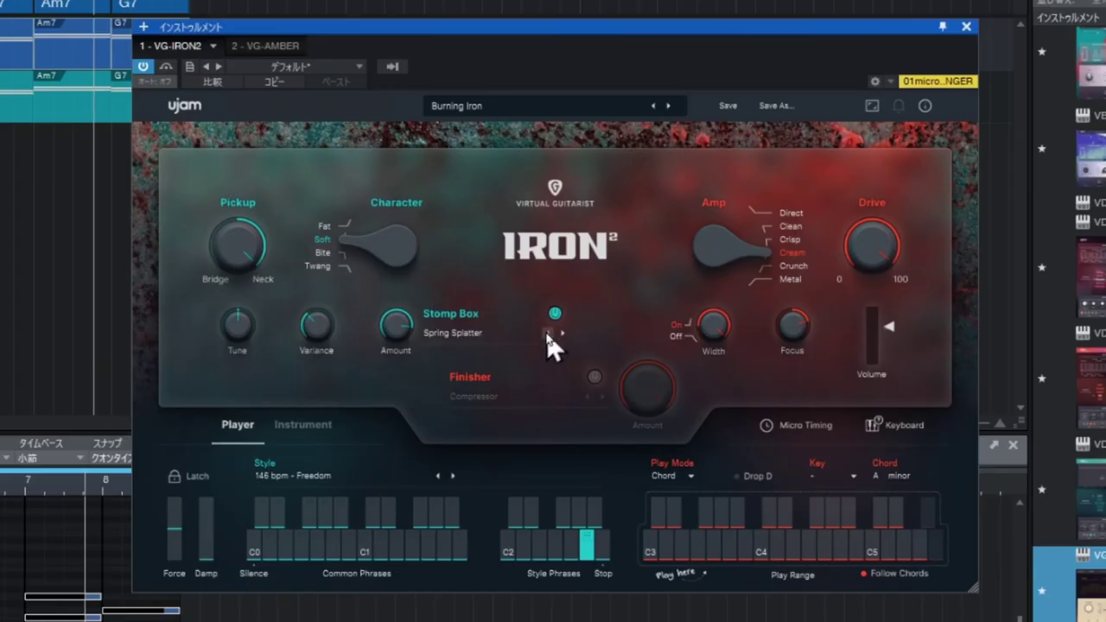
# - Try switching the Stomp Box off and back on
pyautogui.click(554, 314)
pyautogui.click(556, 324)
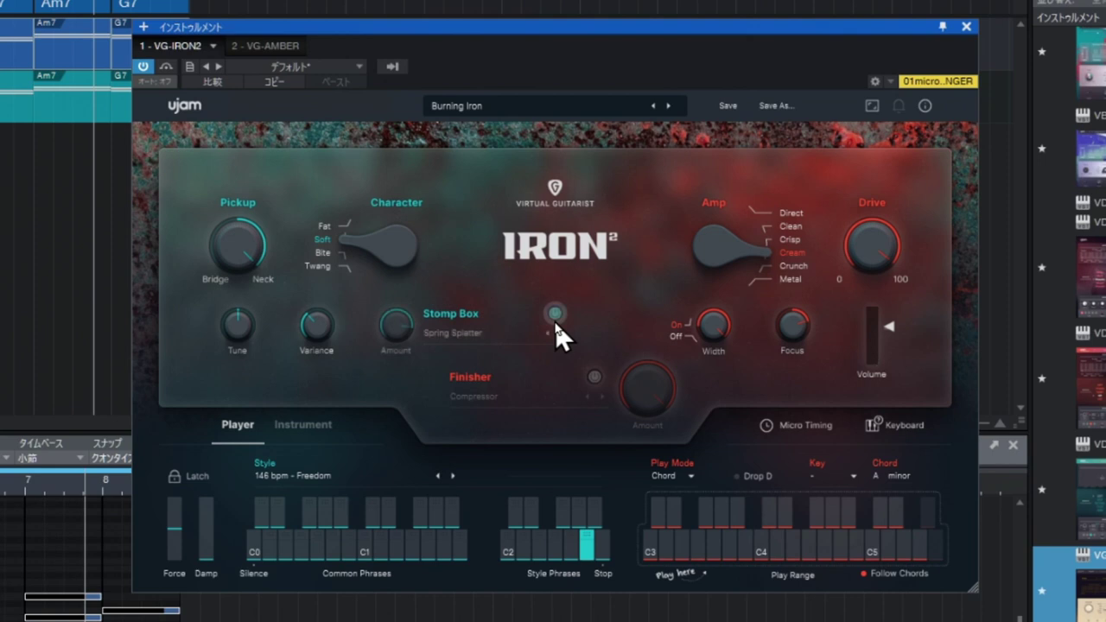
pyautogui.click(555, 324)
pyautogui.click(554, 315)
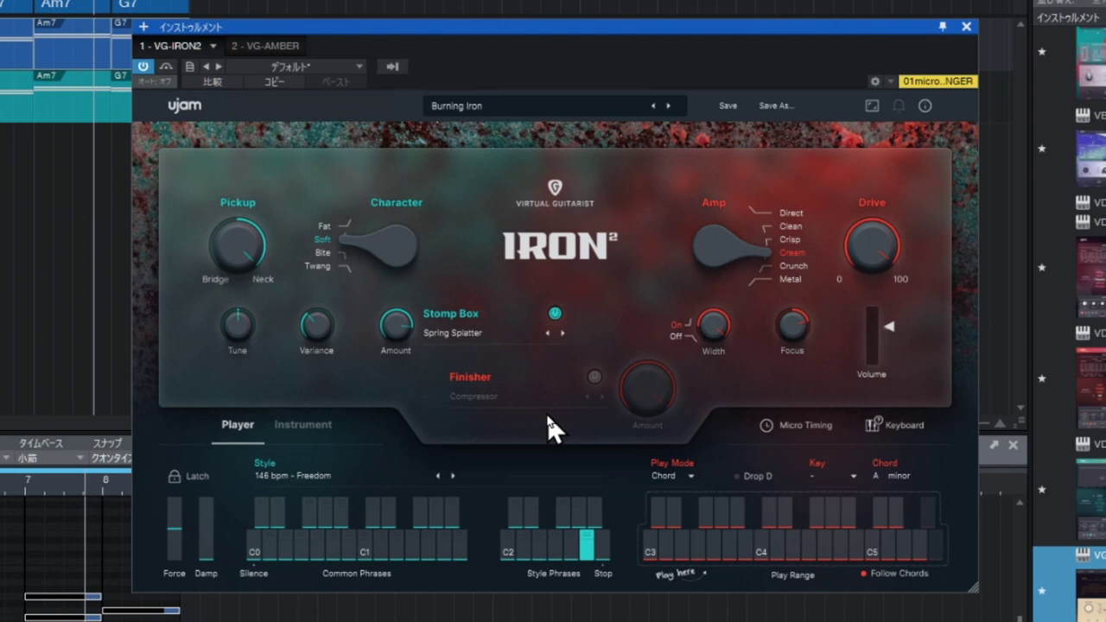
# - Switch on the Finisher and audition its effects from Compressor through LoFi, selecting Manual Filter
pyautogui.click(596, 377)
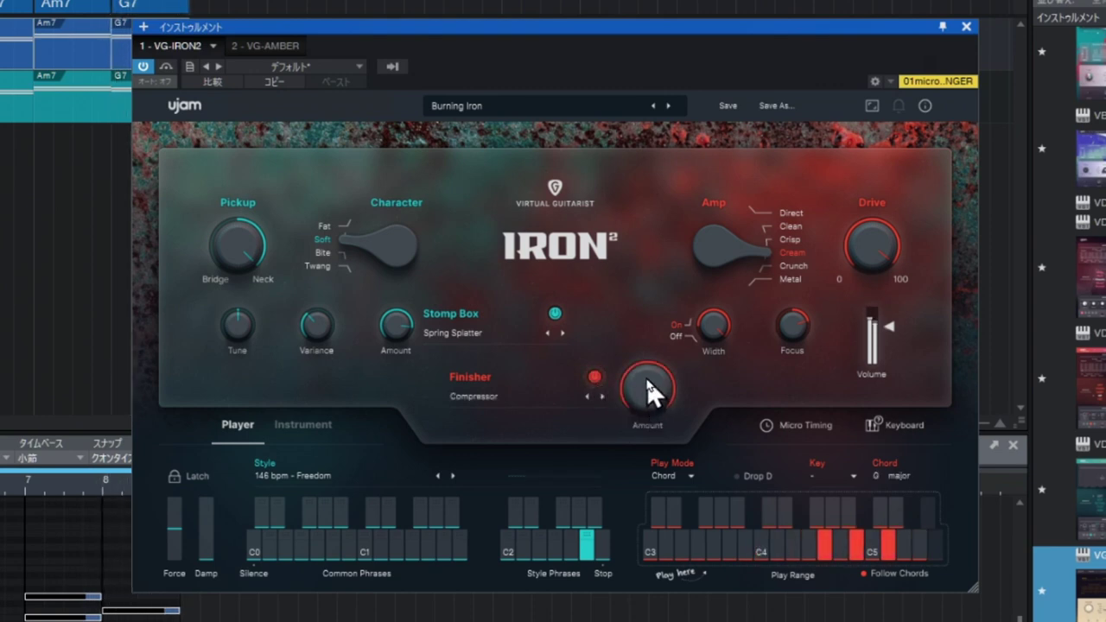
pyautogui.click(603, 396)
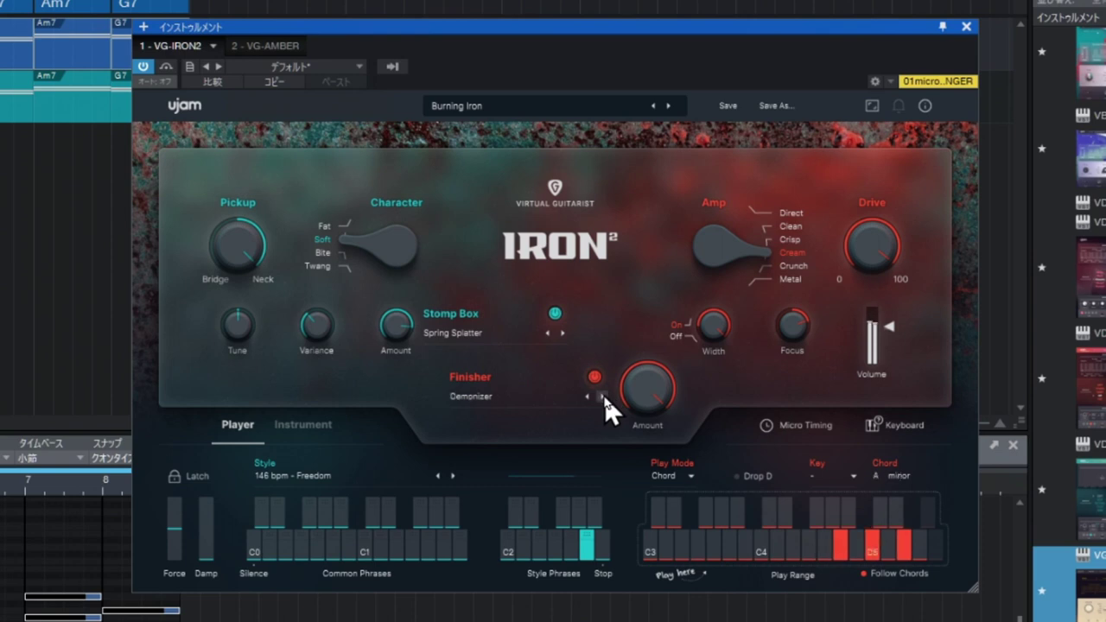
pyautogui.click(603, 397)
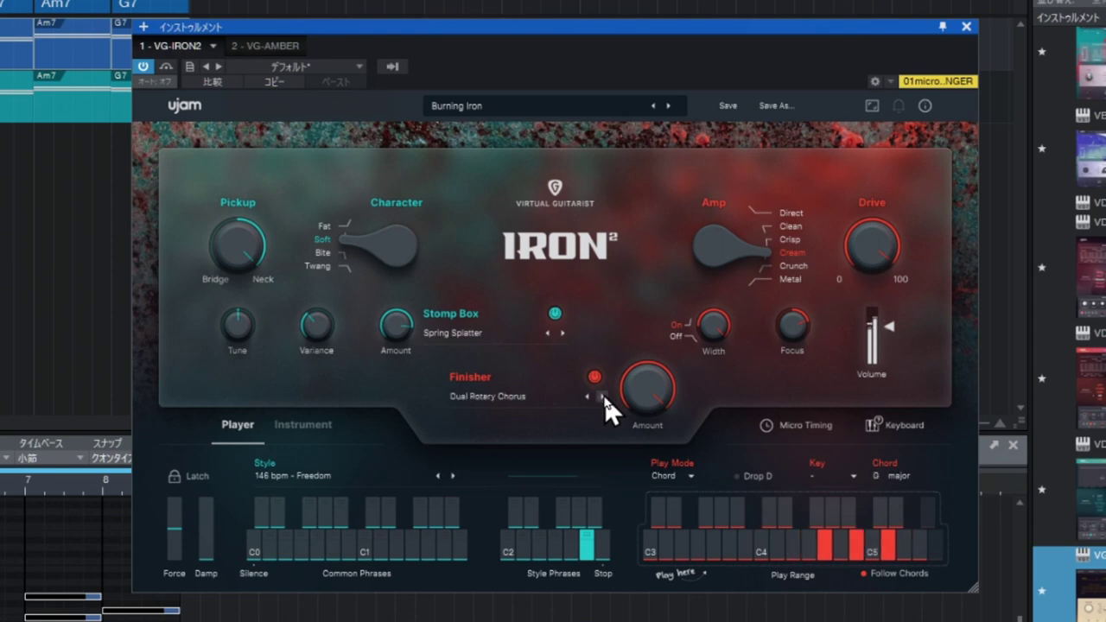
pyautogui.click(603, 396)
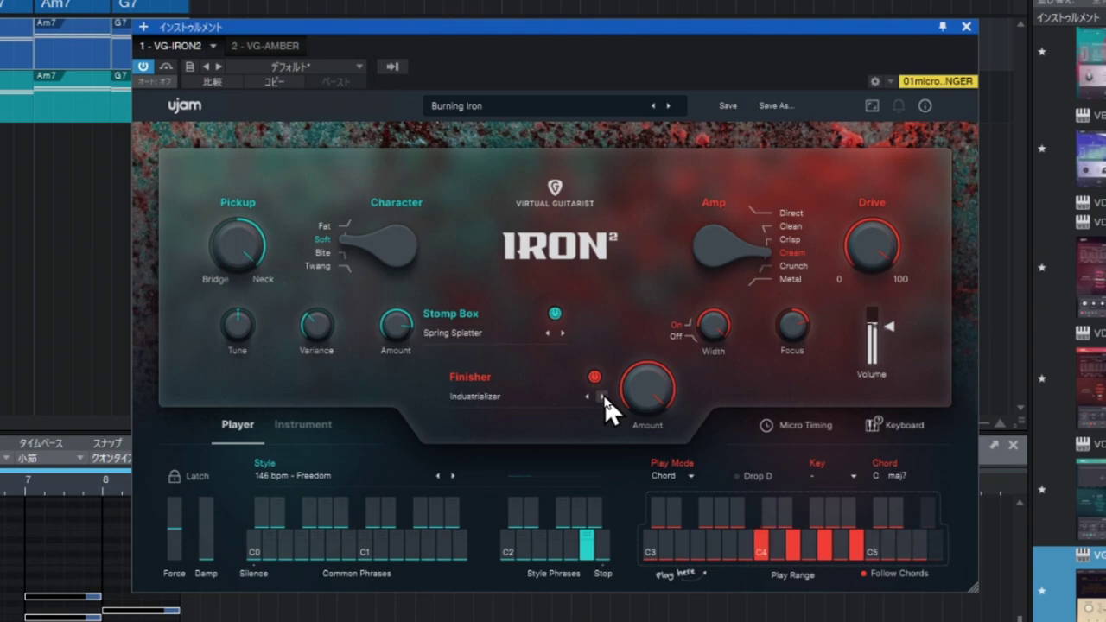
pyautogui.click(603, 396)
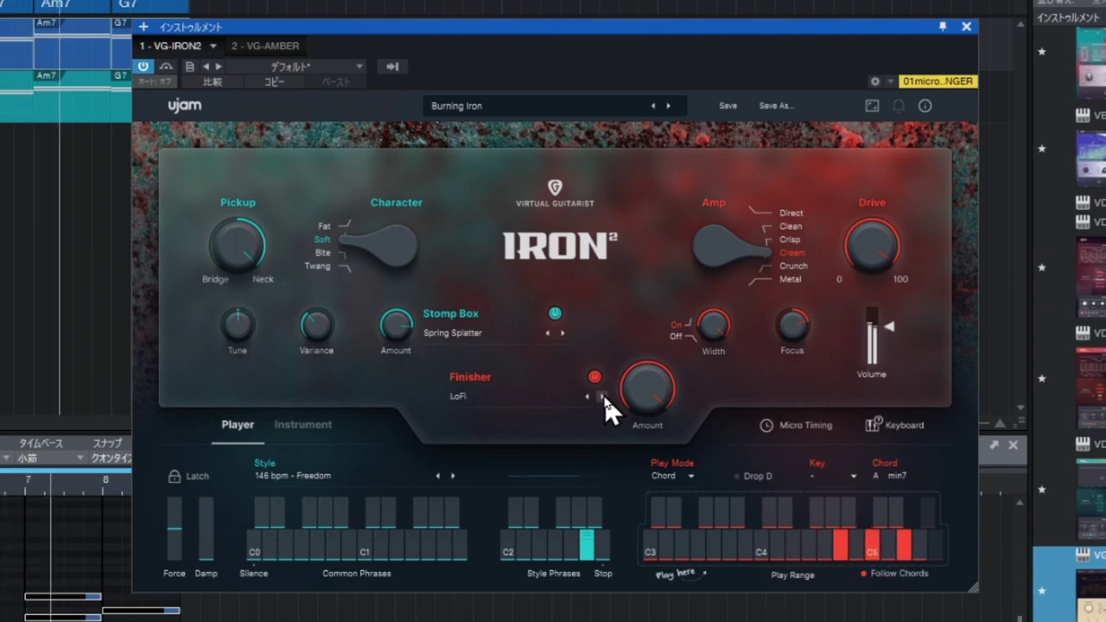
pyautogui.click(604, 397)
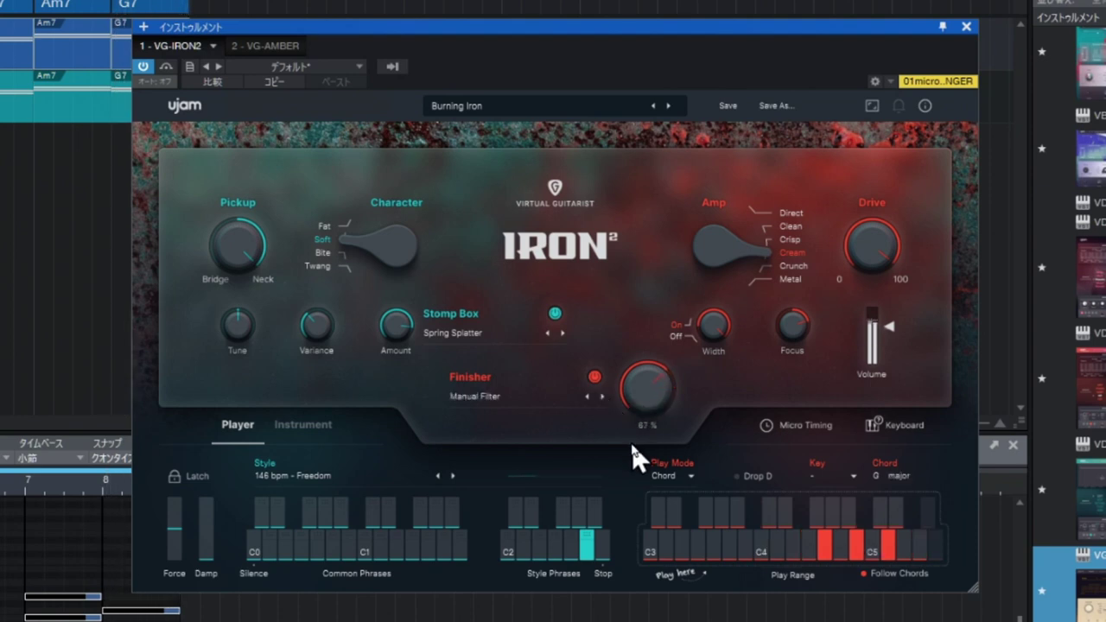
# - Audition further Finisher effects, including Parallel Reamping, Phaser and Delay, Pop Delay and Pop Guitar, and select Remix Reverb
pyautogui.click(603, 396)
pyautogui.click(604, 397)
pyautogui.click(603, 396)
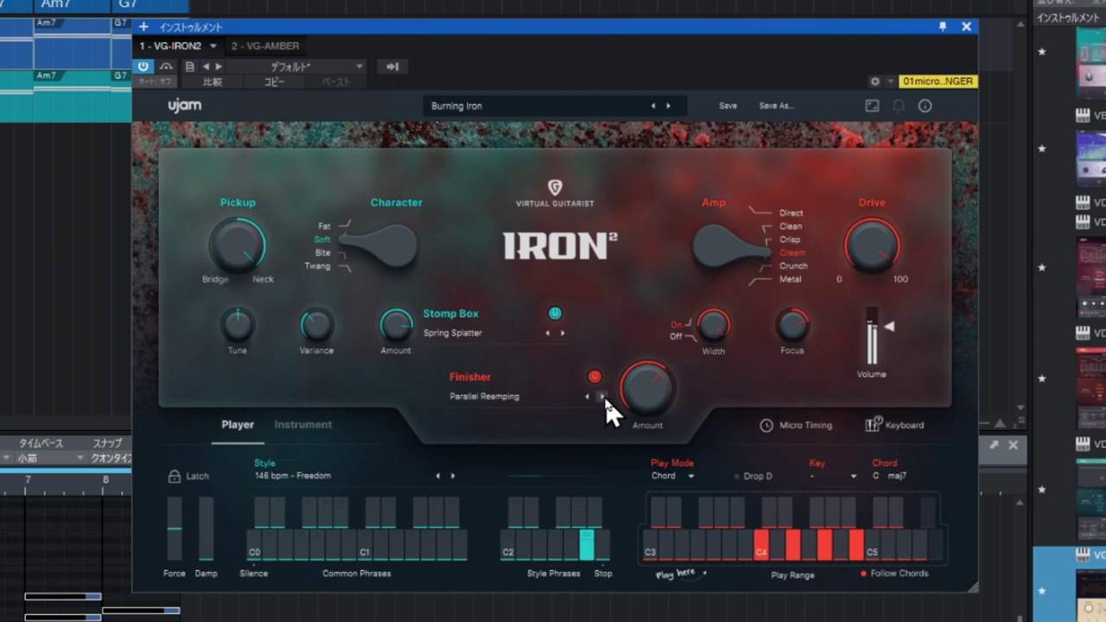
pyautogui.click(604, 398)
pyautogui.moveTo(650, 399)
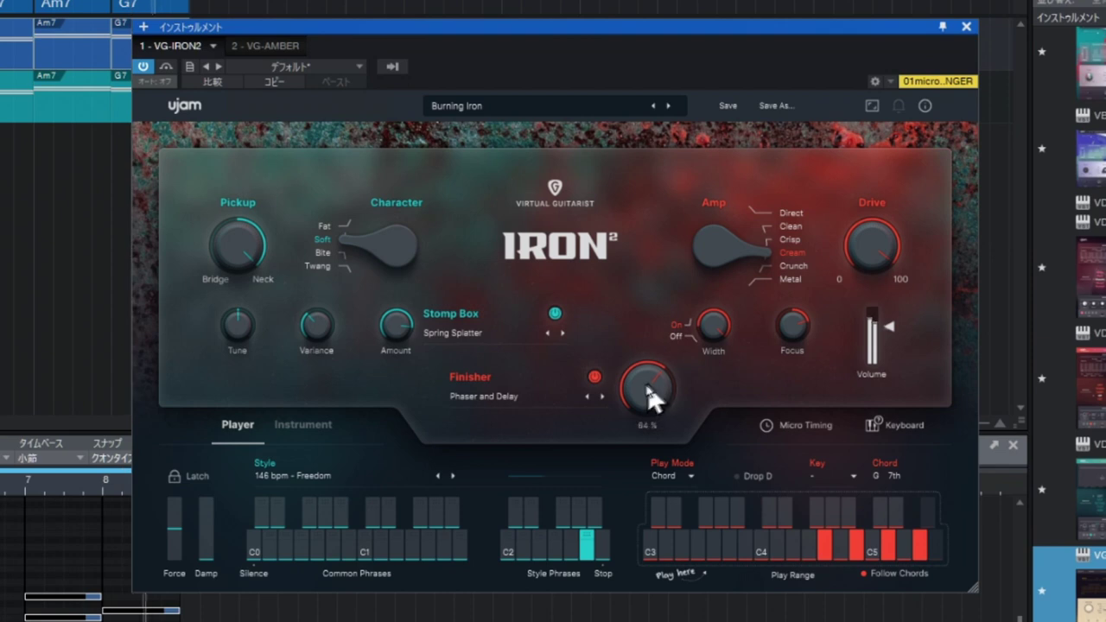
pyautogui.click(603, 397)
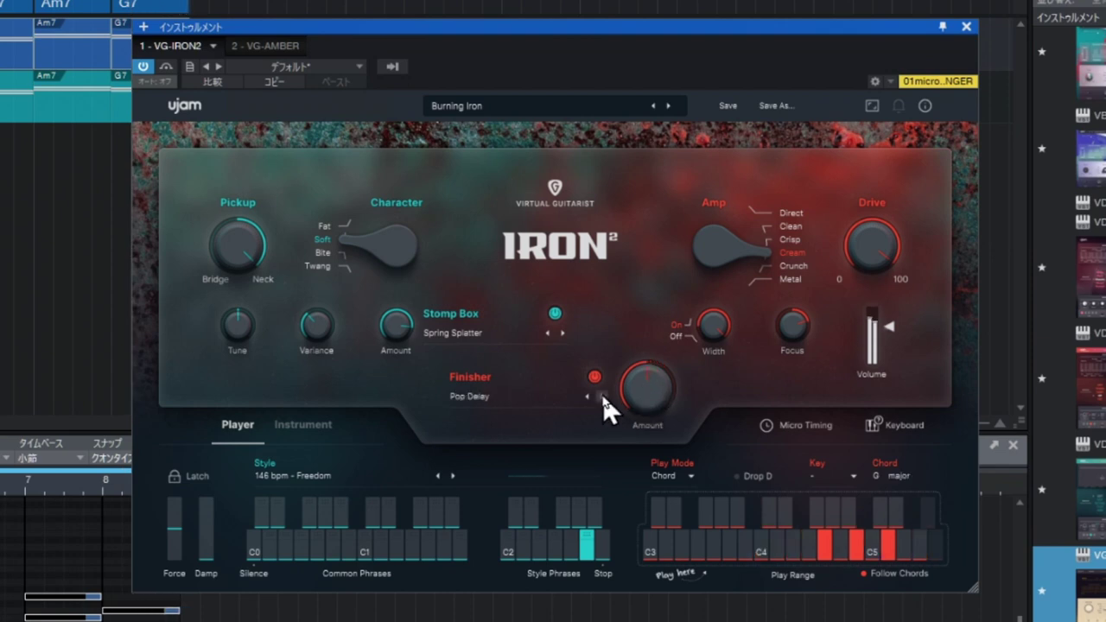
pyautogui.click(603, 397)
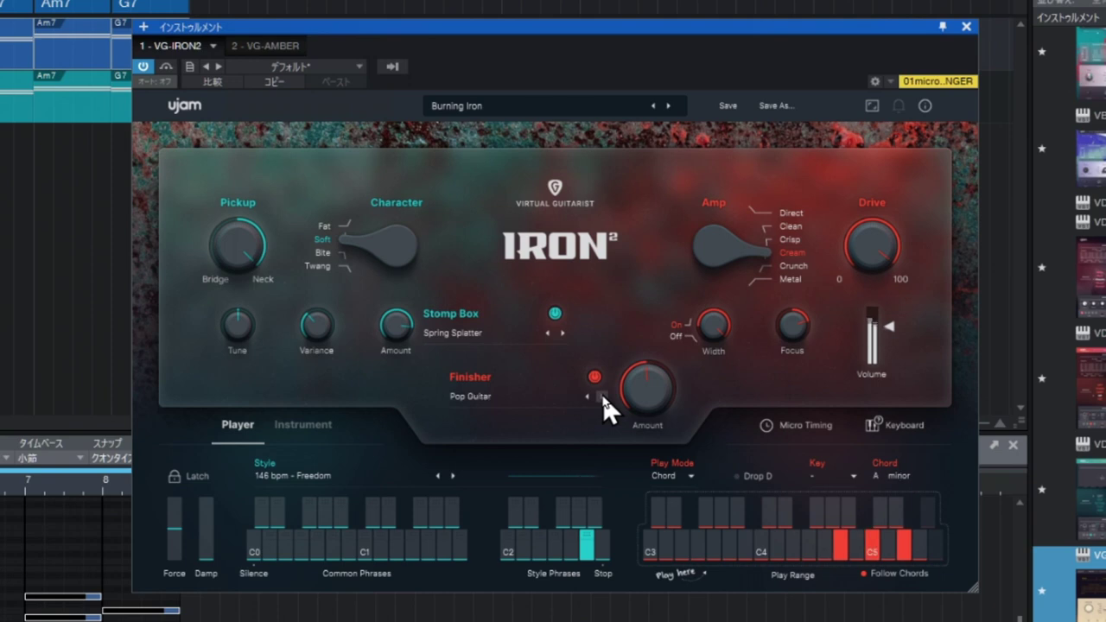
pyautogui.click(603, 397)
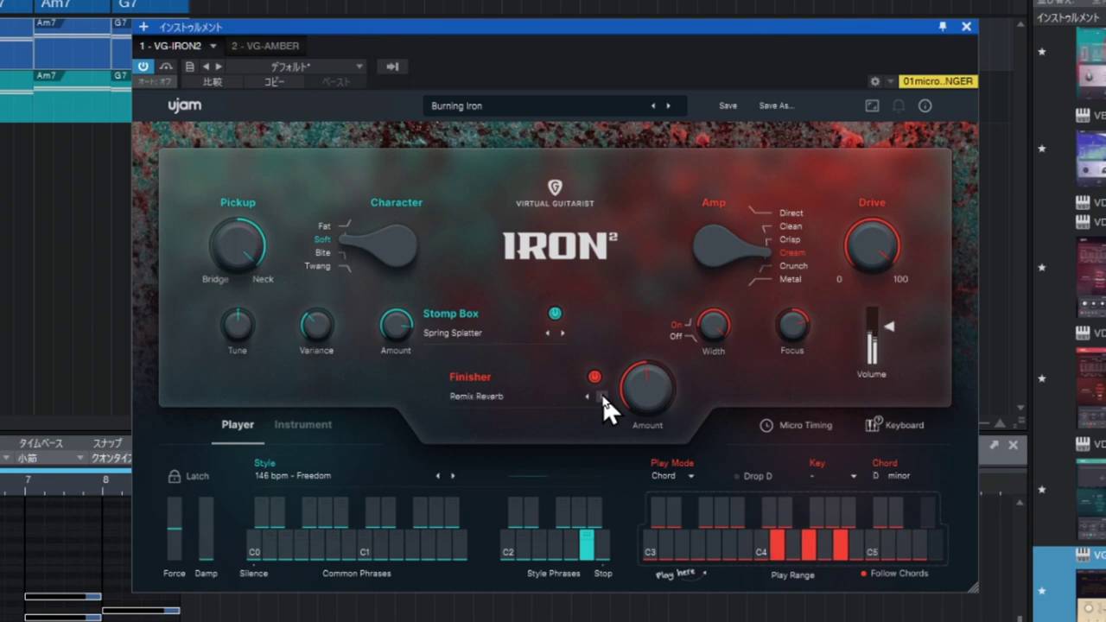
# - Audition the remaining Finisher effects from Reverb and Delay through Saturize and Space Reverb to Stutter Symphony, and switch the Finisher off
pyautogui.click(603, 398)
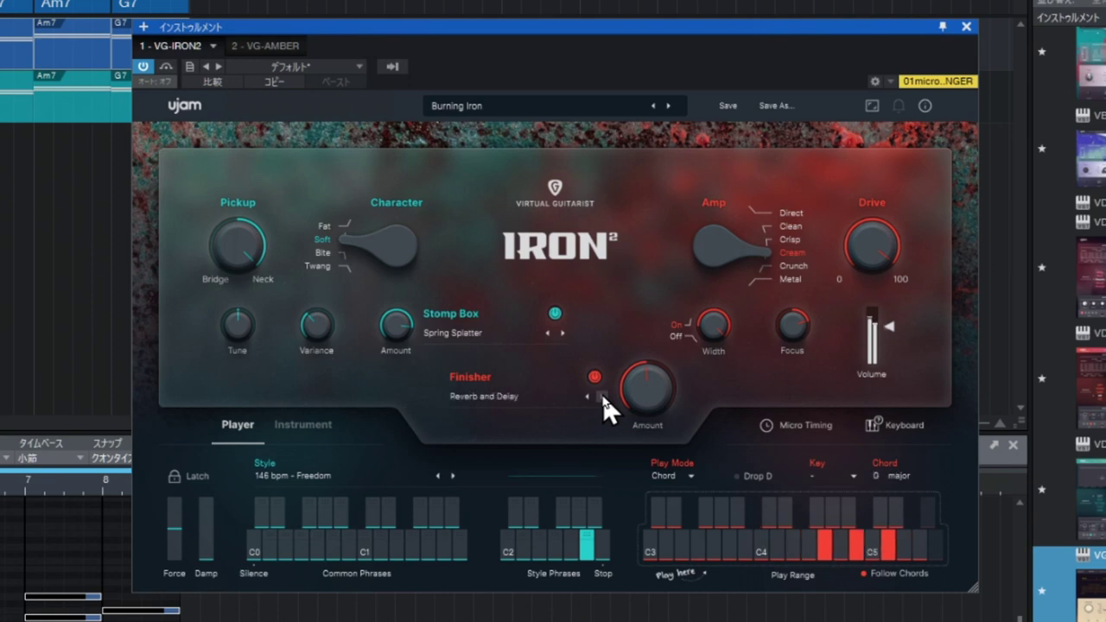
pyautogui.click(603, 398)
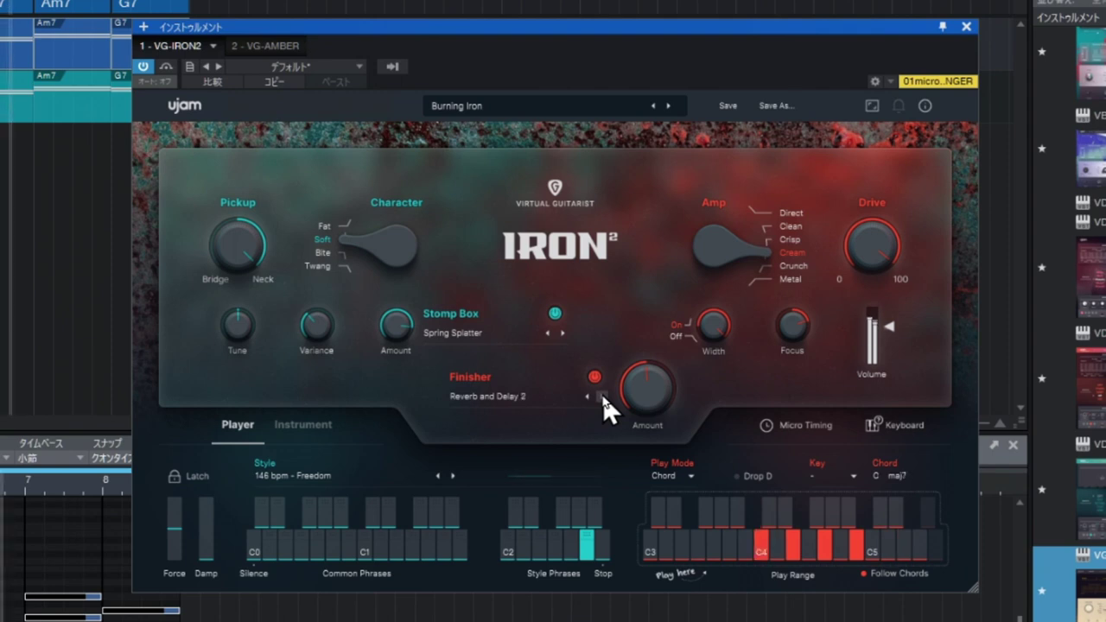
pyautogui.click(603, 397)
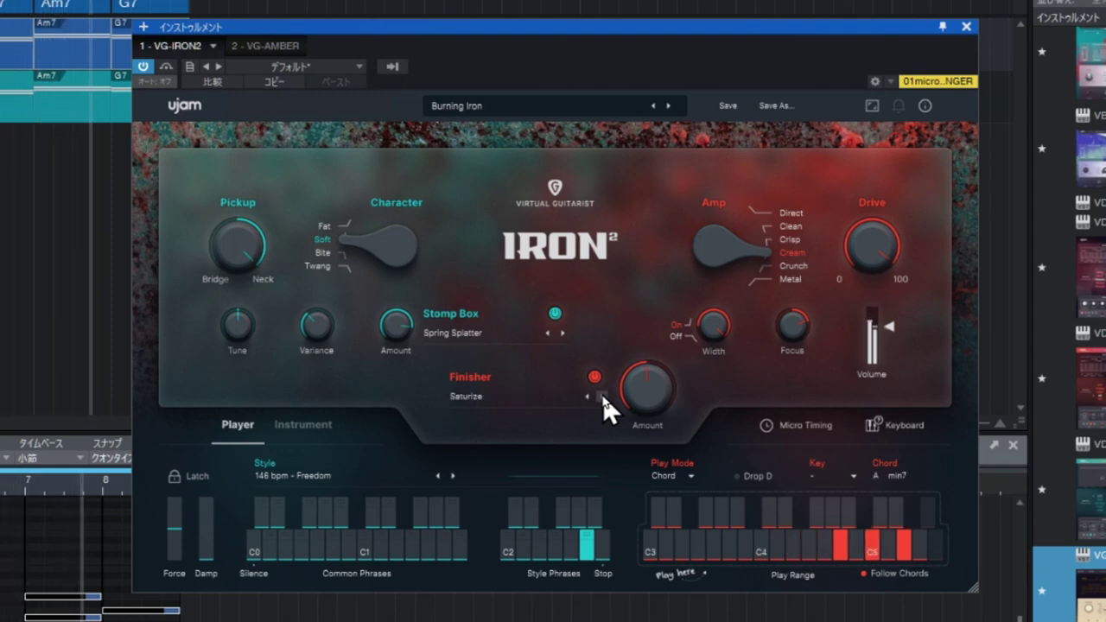
pyautogui.click(603, 397)
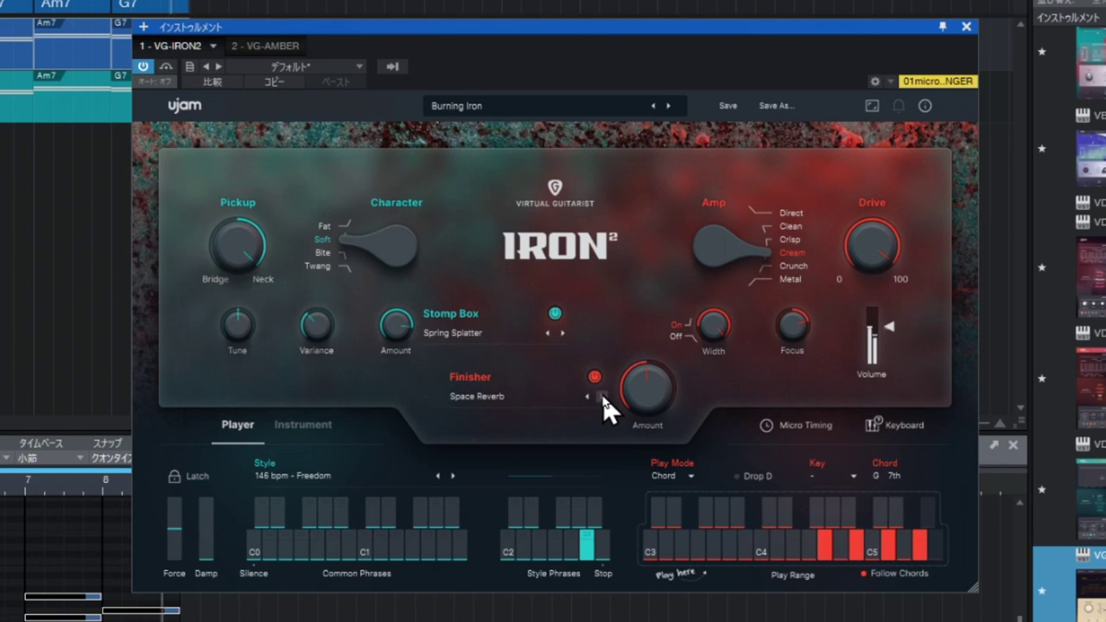
pyautogui.click(603, 397)
pyautogui.click(603, 397)
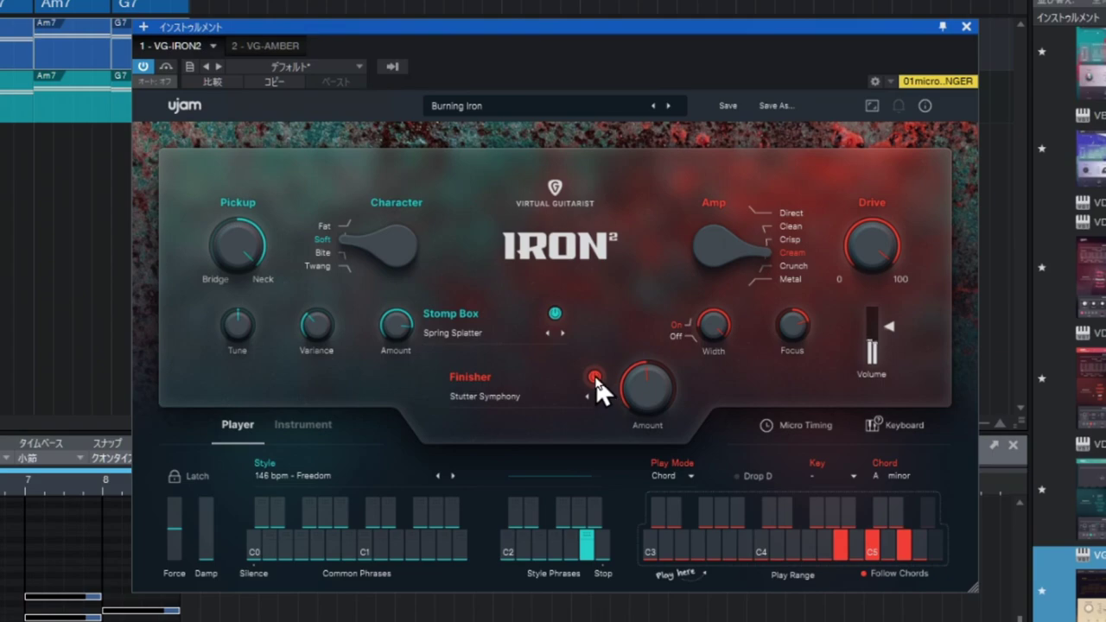
pyautogui.click(594, 378)
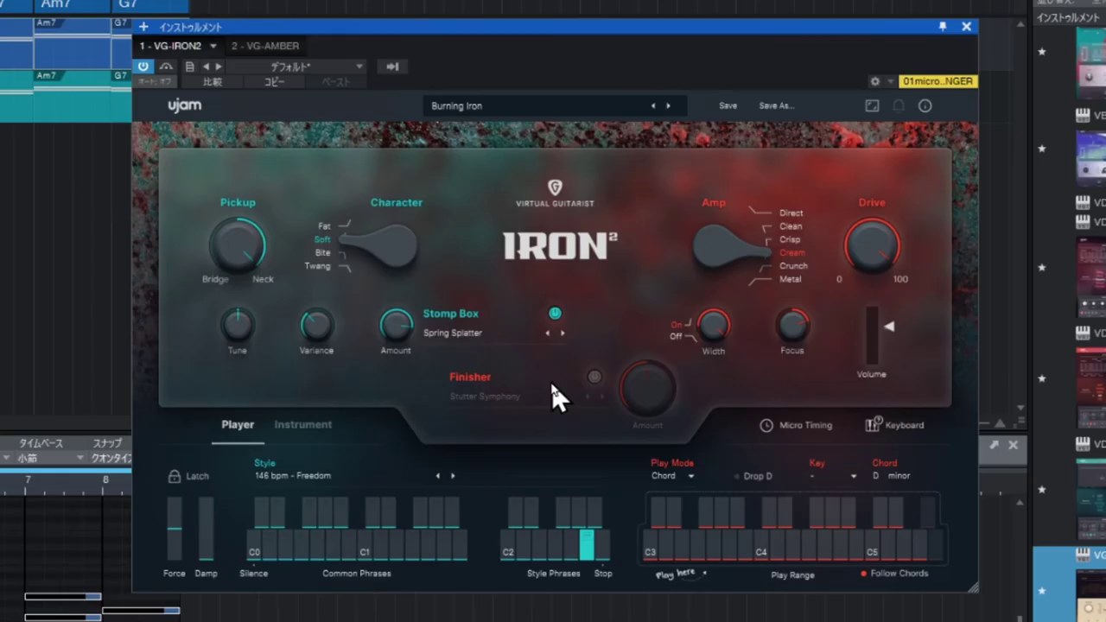
# - Open the Micro Timing settings and view the Player Sync options, keeping Note On
pyautogui.click(806, 427)
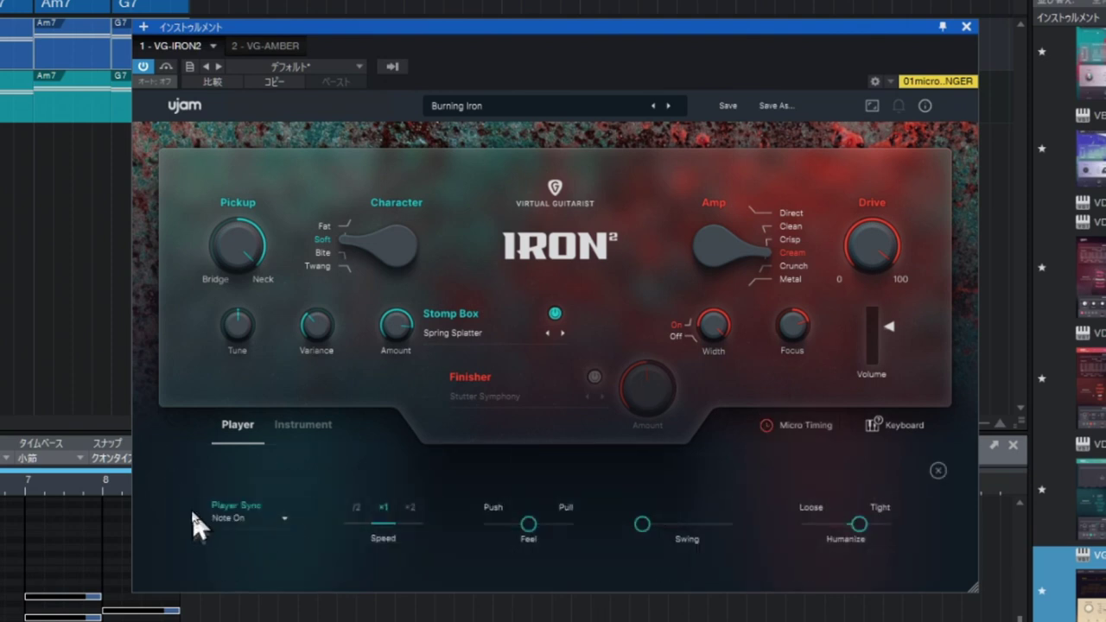
pyautogui.click(285, 519)
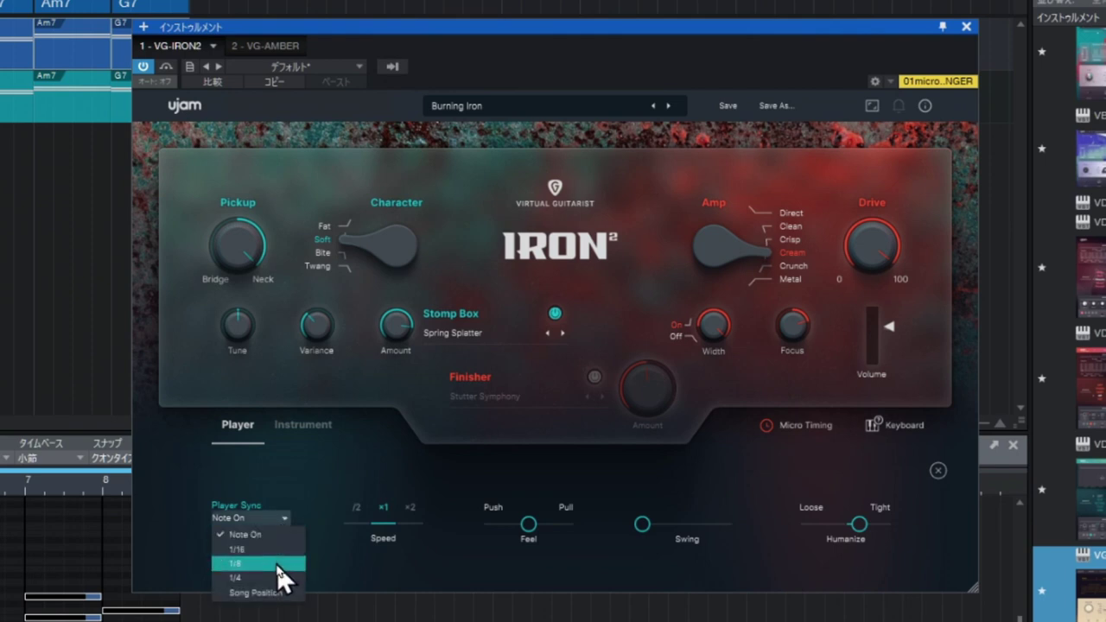
pyautogui.click(308, 512)
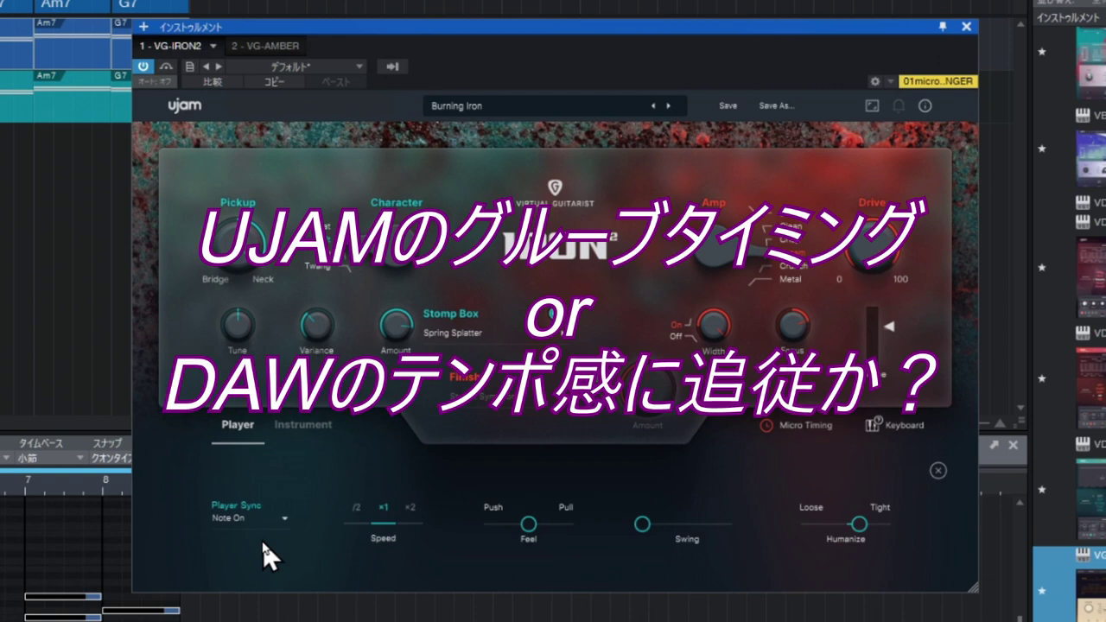
# - Try the Micro Timing Speed at ×2 and /2, and return it to ×1
pyautogui.click(414, 515)
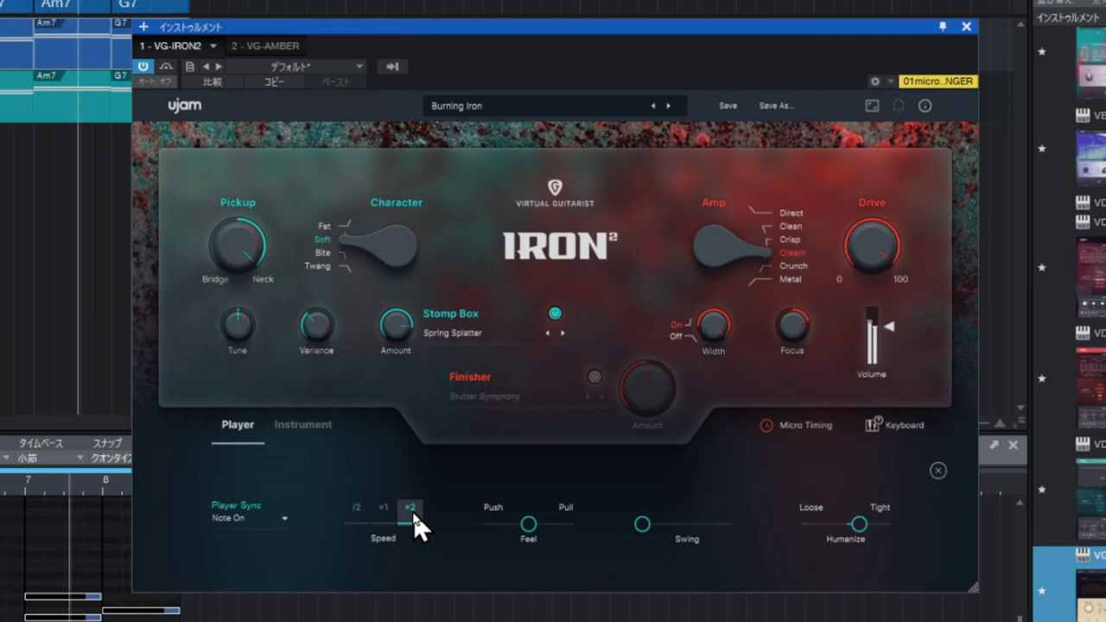
pyautogui.click(378, 514)
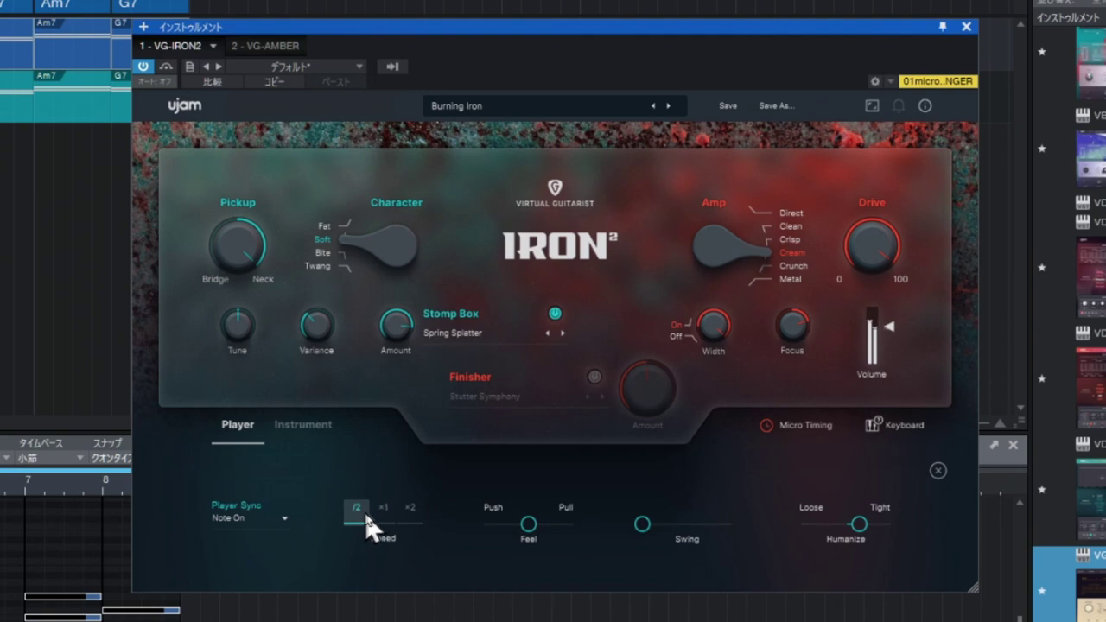
pyautogui.click(378, 512)
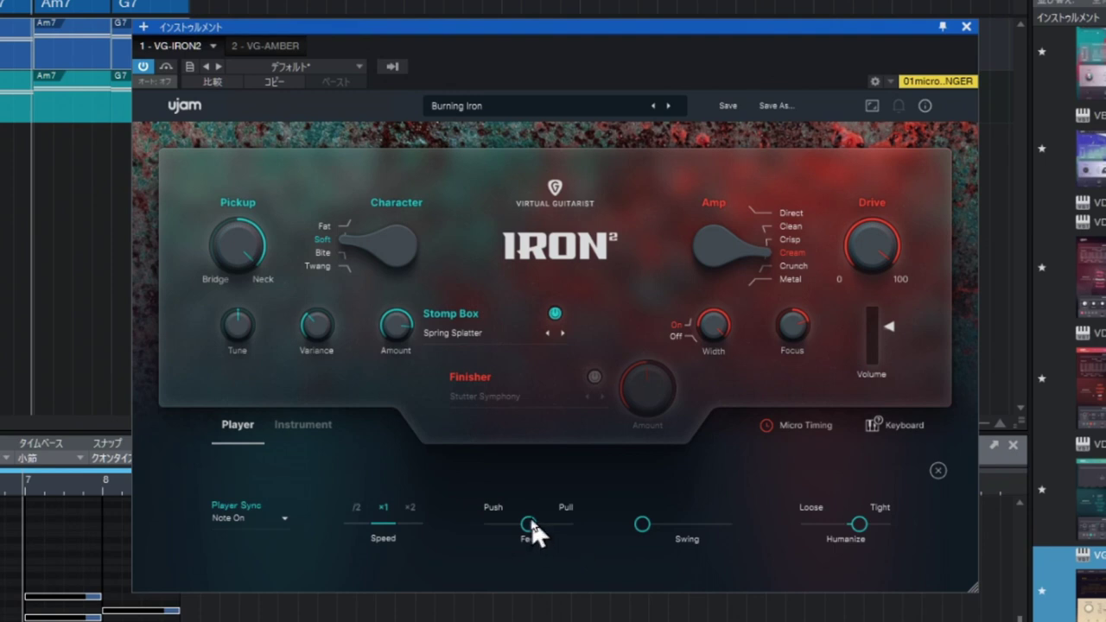
# - Try shifting the Feel slider toward Pull and toward Push, resetting it to its default each time
pyautogui.moveTo(528, 523)
pyautogui.mouseDown()
pyautogui.moveTo(516, 524)
pyautogui.moveTo(531, 529)
pyautogui.mouseUp()
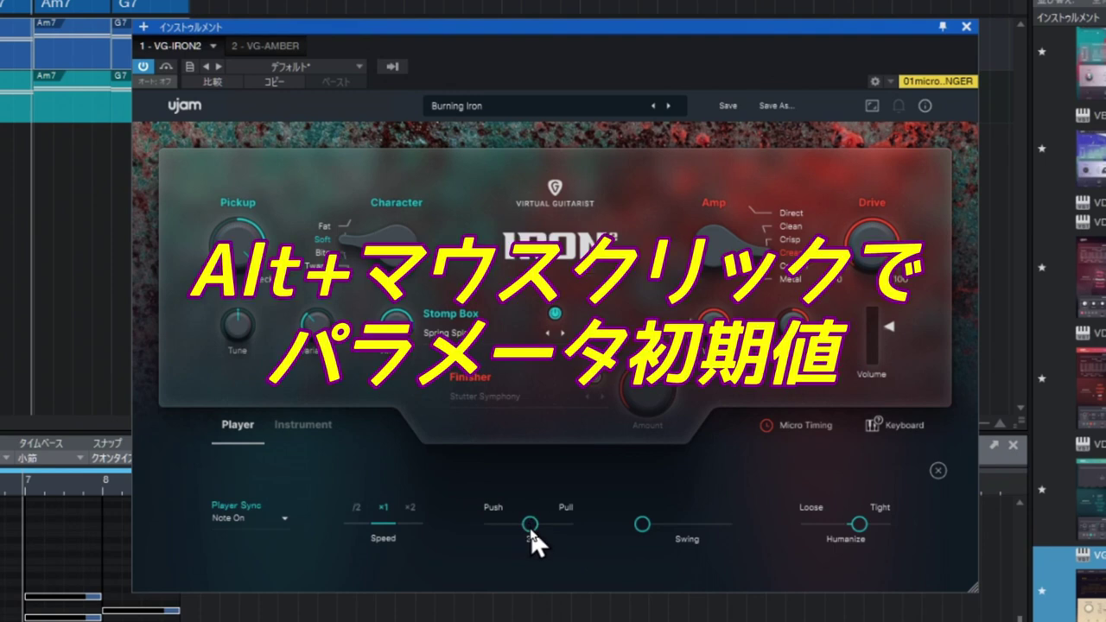
pyautogui.keyDown('alt'); pyautogui.click(527, 529); pyautogui.keyUp('alt')
pyautogui.moveTo(514, 530); pyautogui.dragTo(513, 530)
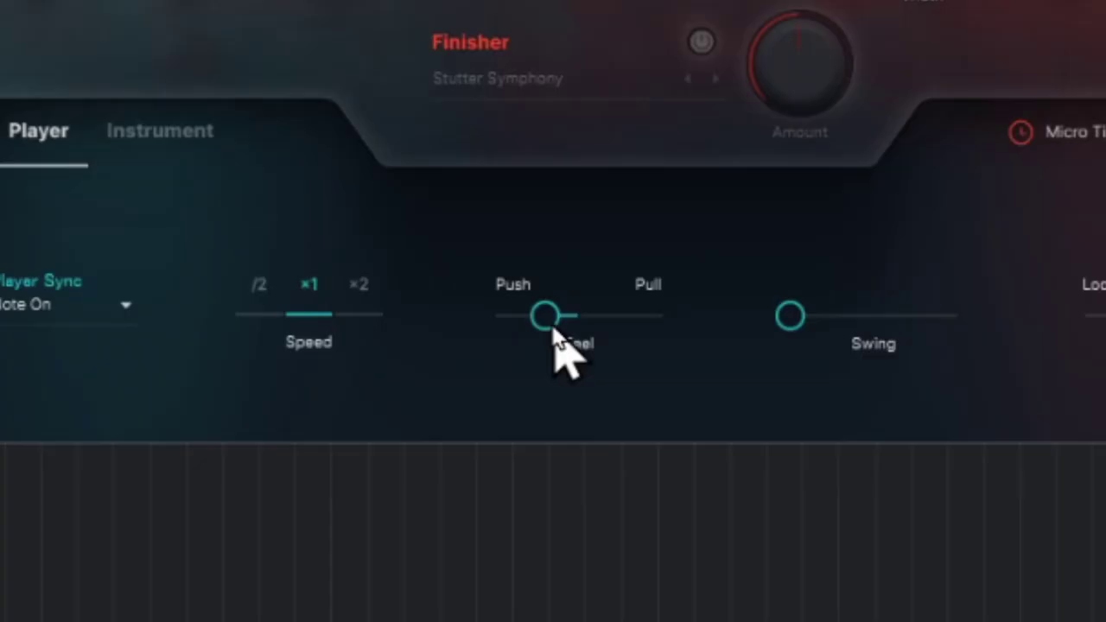
pyautogui.keyDown('alt'); pyautogui.click(553, 330); pyautogui.keyUp('alt')
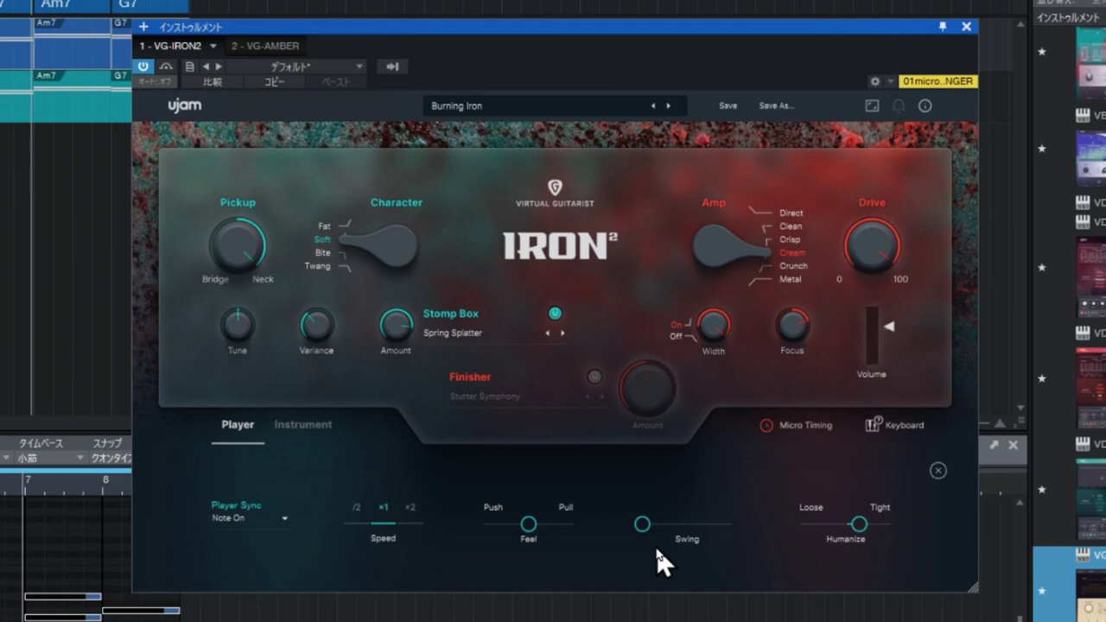
# - Try the Swing slider at its maximum and return it to zero
pyautogui.moveTo(642, 524); pyautogui.dragTo(627, 550)
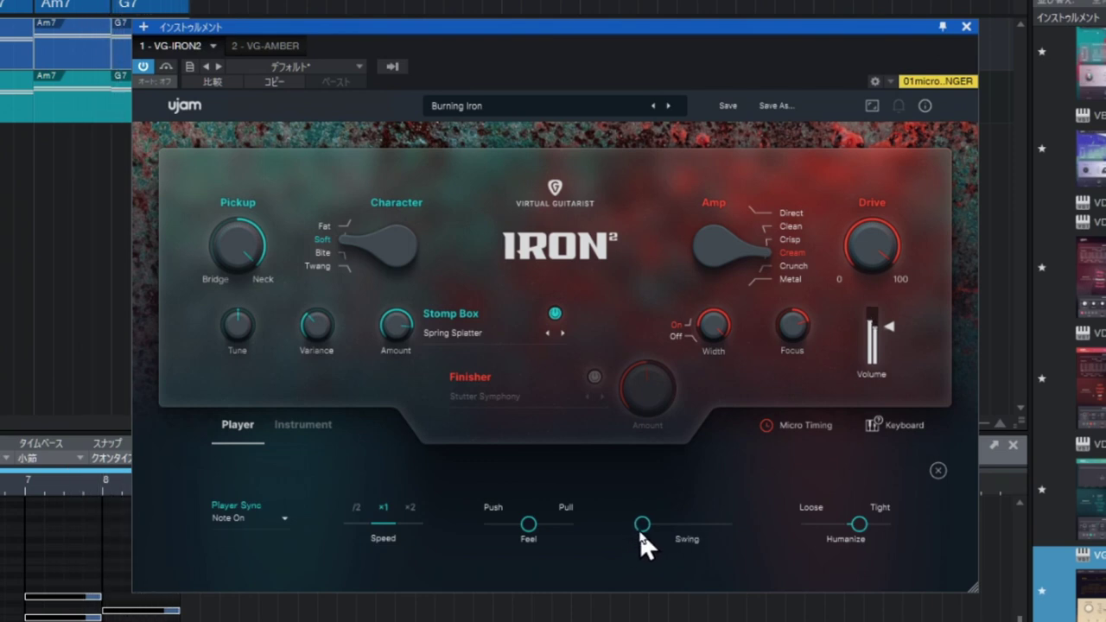
pyautogui.moveTo(643, 534); pyautogui.dragTo(744, 525)
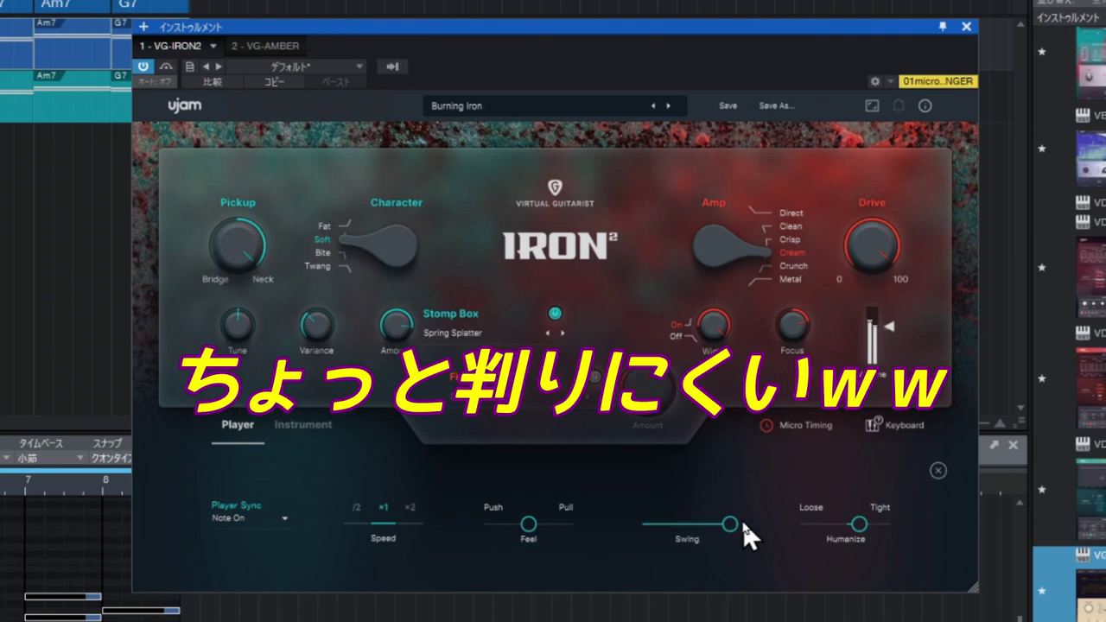
pyautogui.moveTo(733, 529); pyautogui.dragTo(629, 561)
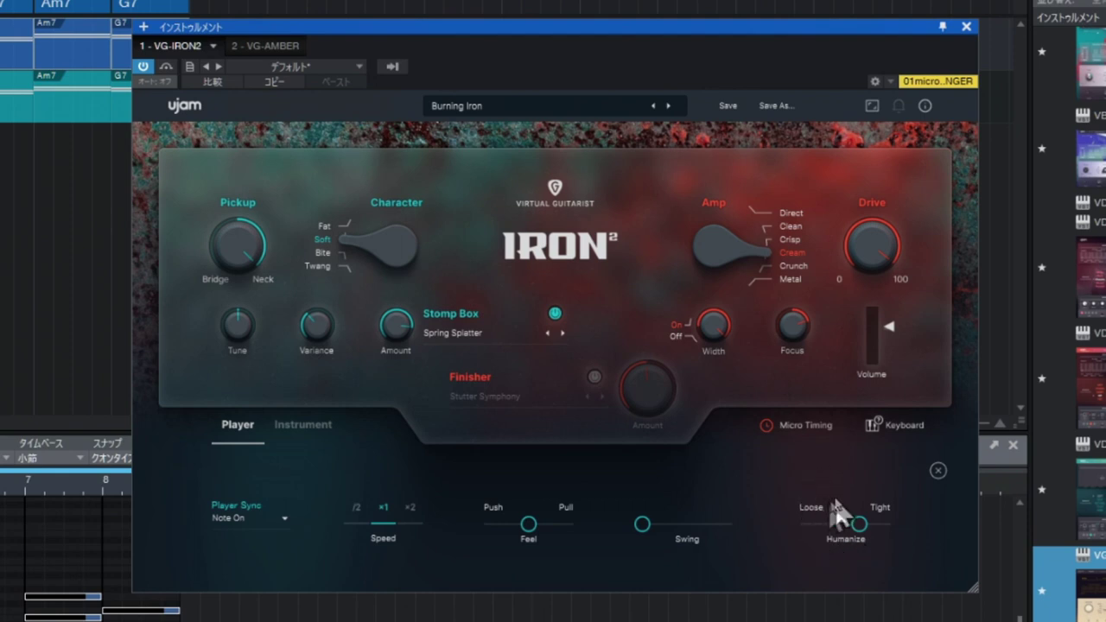
pyautogui.click(887, 527)
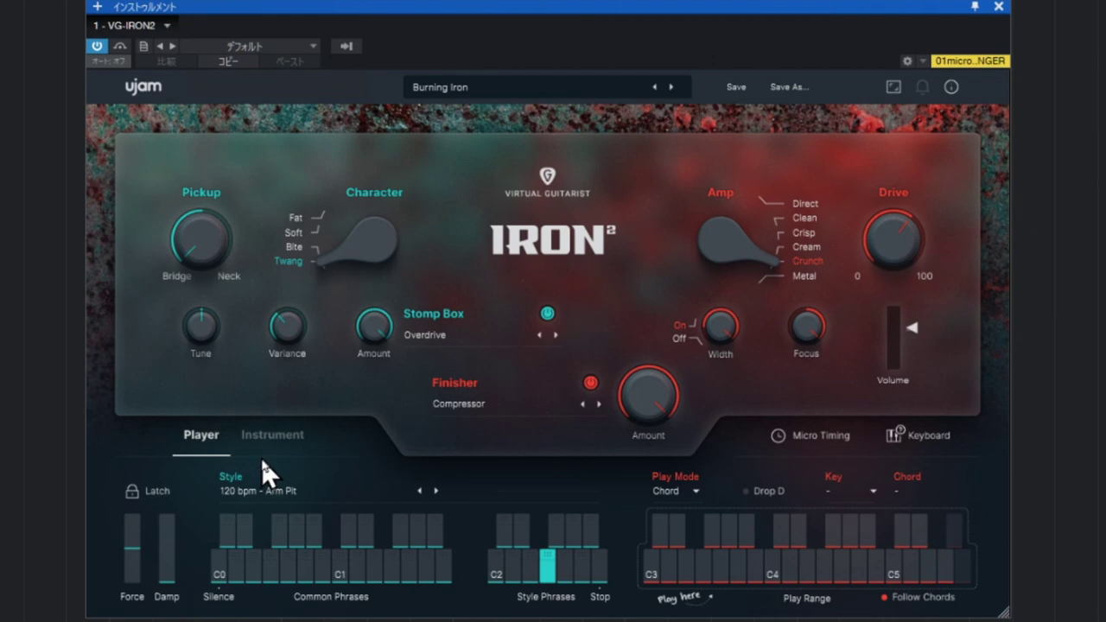
# - Switch to Instrument mode and audition its playing-style and articulation key switches, including Upstroke
pyautogui.click(278, 443)
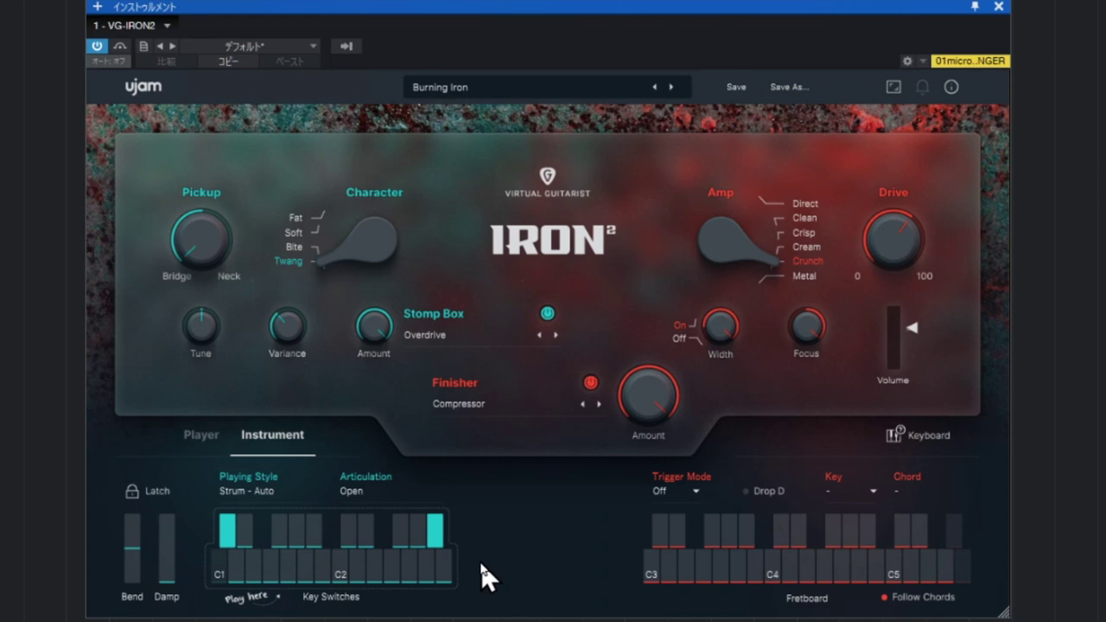
pyautogui.click(322, 575)
pyautogui.click(320, 568)
pyautogui.click(309, 567)
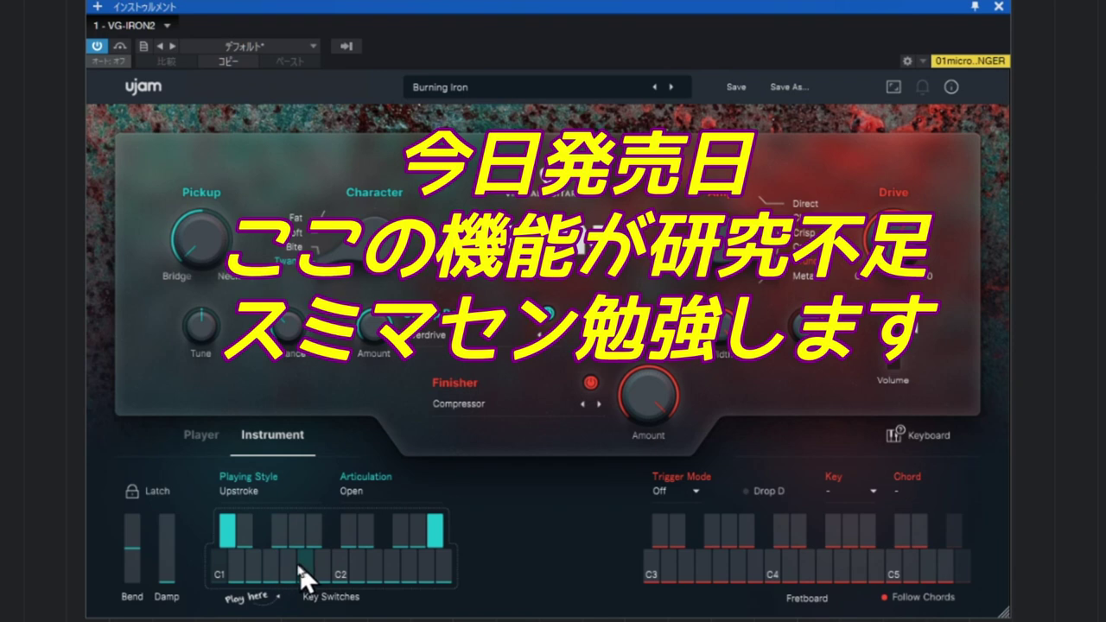
pyautogui.click(365, 566)
pyautogui.click(314, 568)
pyautogui.click(311, 567)
pyautogui.click(258, 567)
pyautogui.click(285, 563)
pyautogui.click(255, 563)
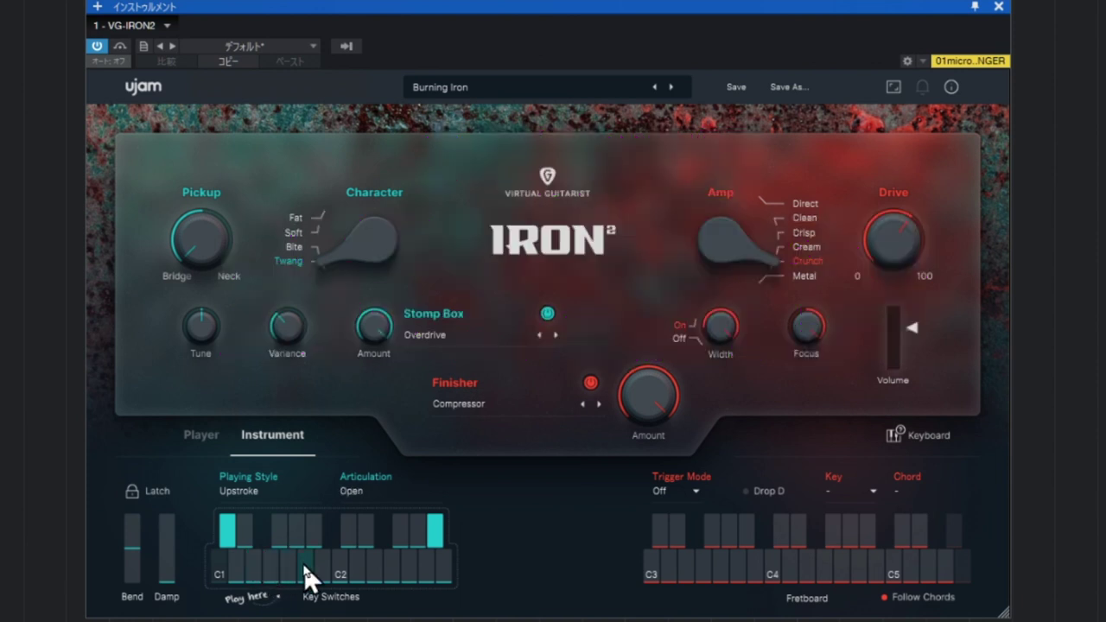
# - Try setting the Trigger Mode to On, and return it to Off
pyautogui.click(681, 489)
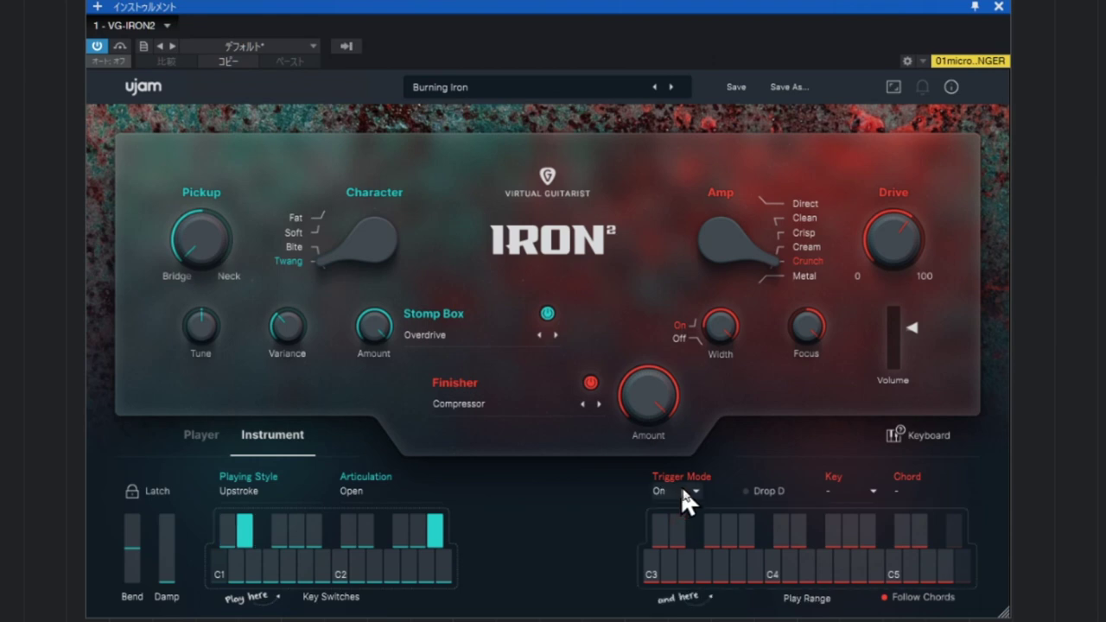
pyautogui.click(697, 492)
pyautogui.click(688, 510)
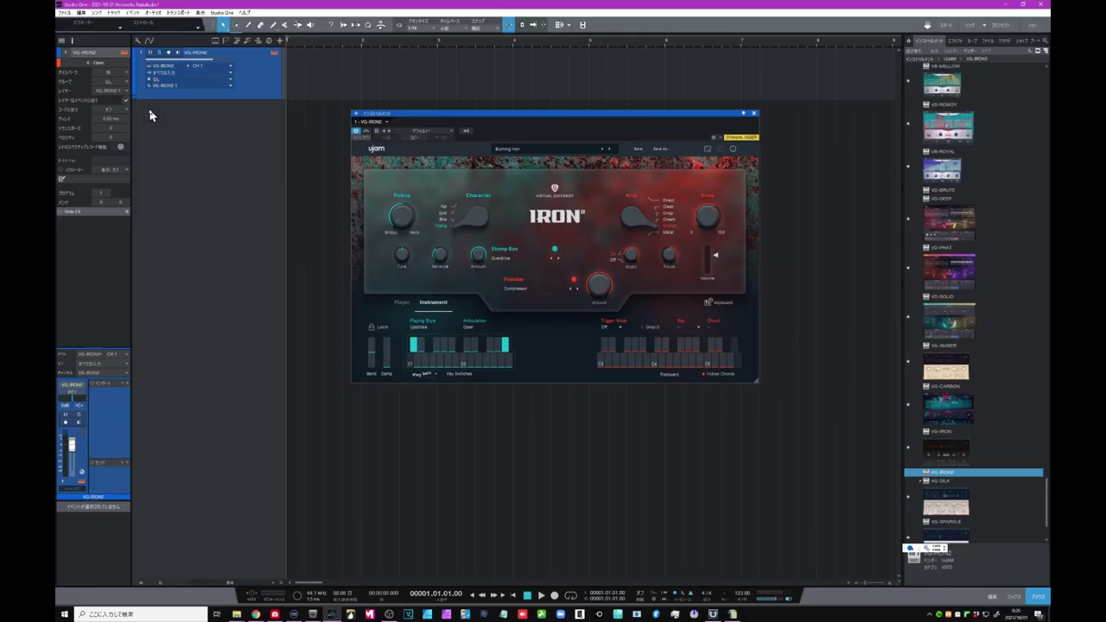
# - Arm the VG-IRON2 track and record a performance on it from bar 1
pyautogui.click(168, 53)
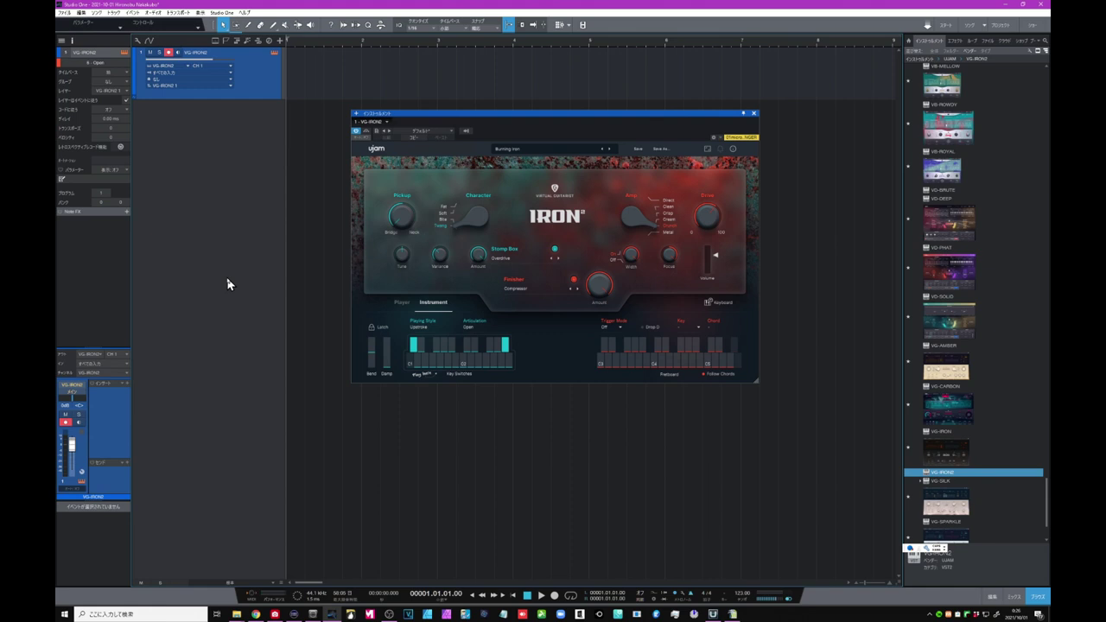
pyautogui.click(558, 596)
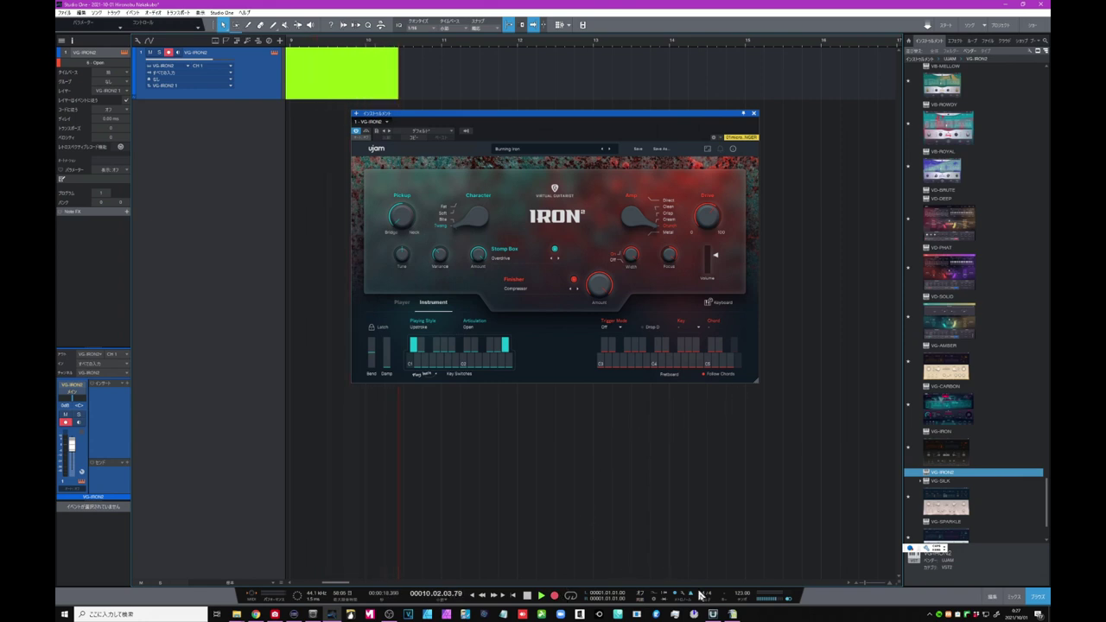
pyautogui.click(528, 596)
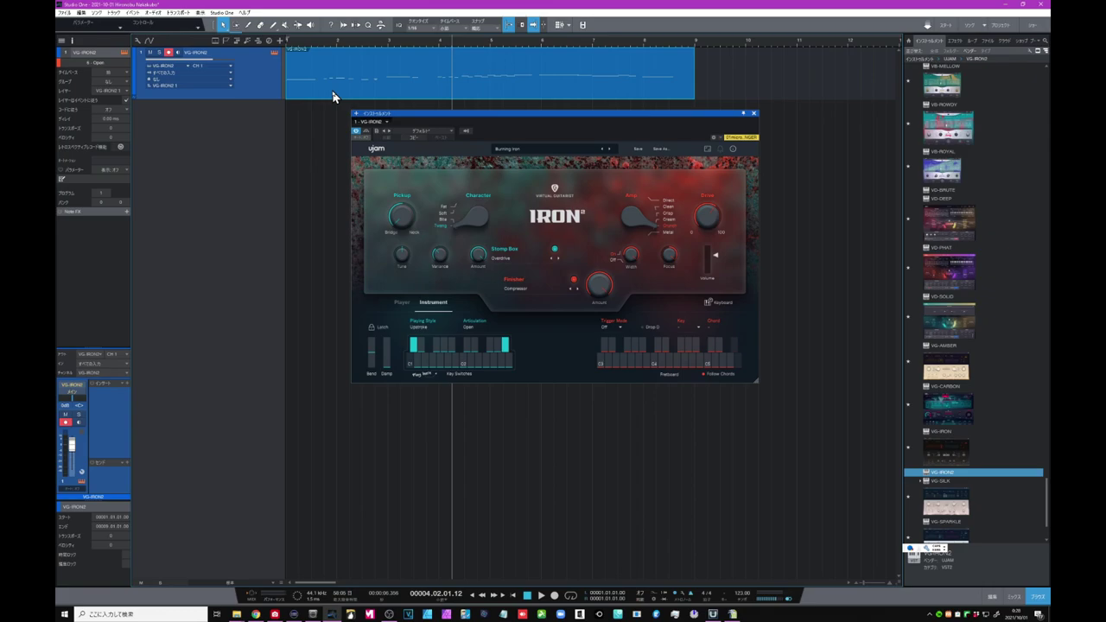
# - Open the recorded VG-IRON2 part in the note editor and transpose all its notes up two octaves
pyautogui.doubleClick(331, 90)
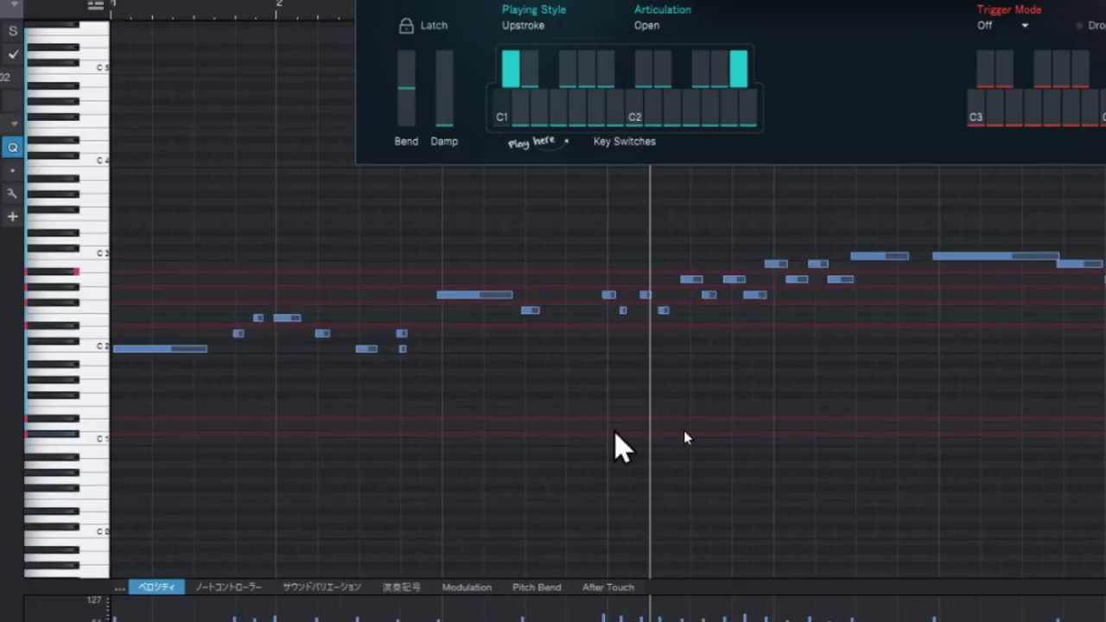
pyautogui.press(',')
pyautogui.moveTo(69, 214); pyautogui.dragTo(87, 460)
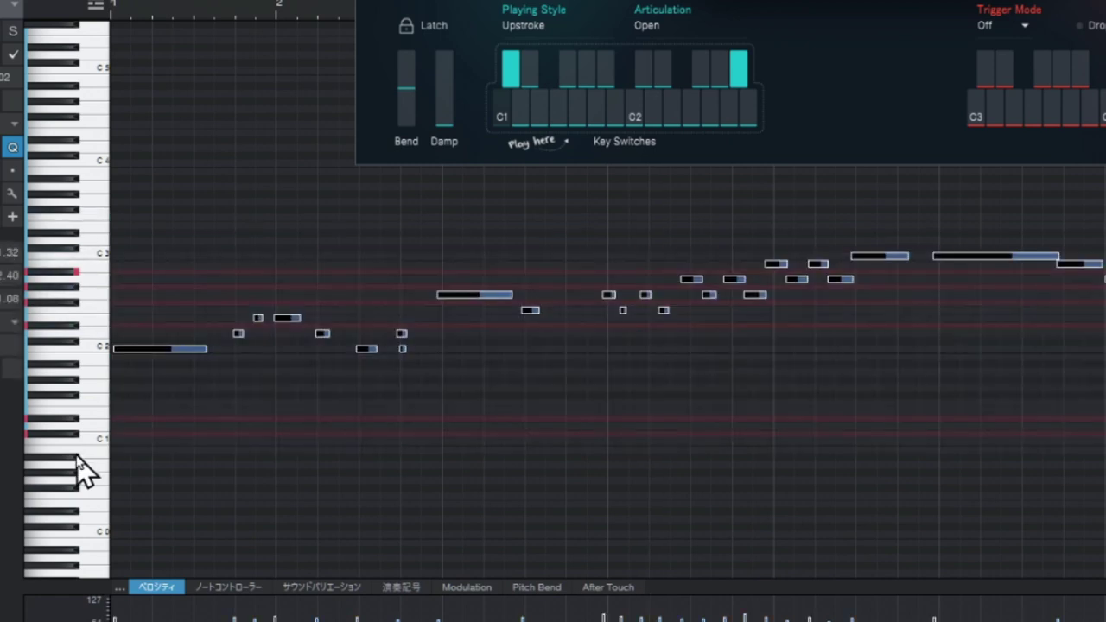
pyautogui.hotkey('shift', 'Up')
pyautogui.hotkey('shift', 'Up')
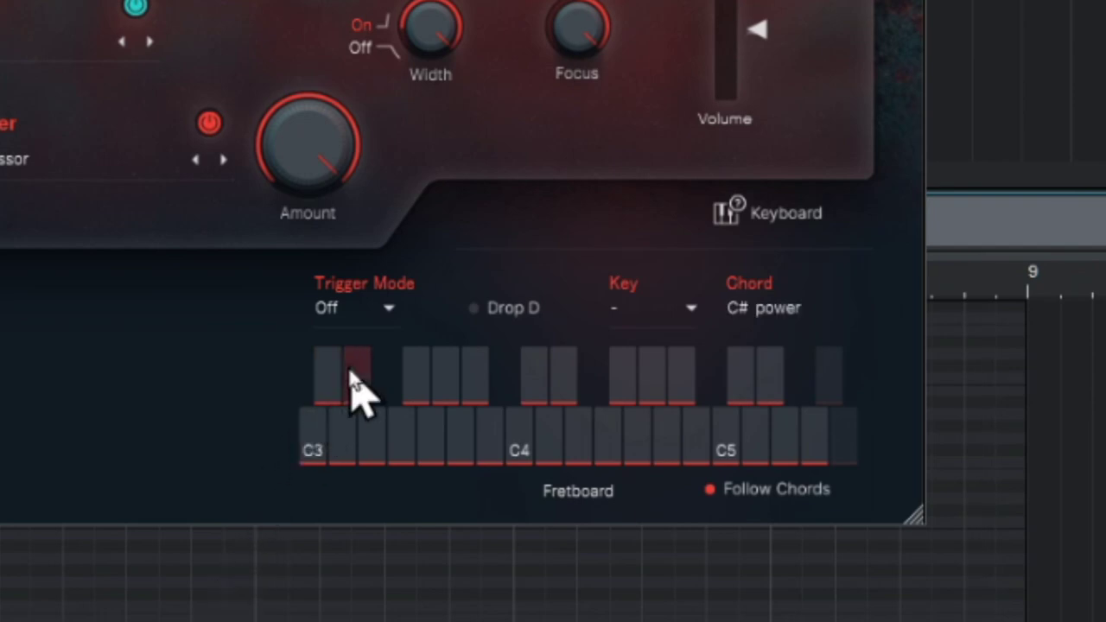
# - Change the Trigger Mode setting above the fretboard keys
pyautogui.click(386, 312)
pyautogui.click(365, 367)
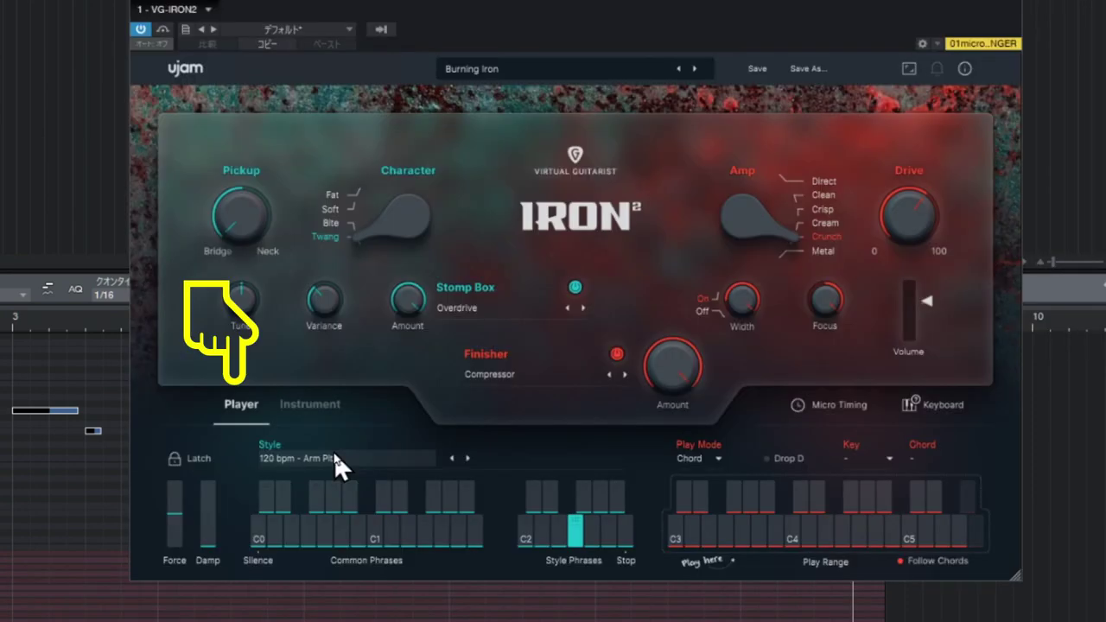
# - With Latch enabled in Player mode, set the Key to C / Am and play the C3 key
pyautogui.click(206, 451)
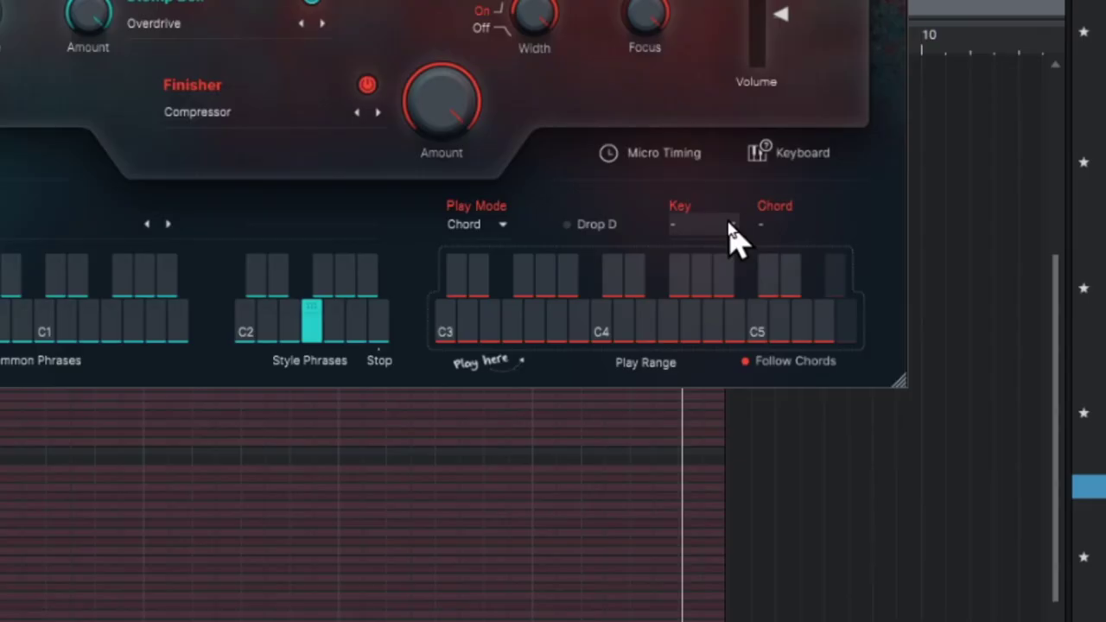
pyautogui.click(890, 458)
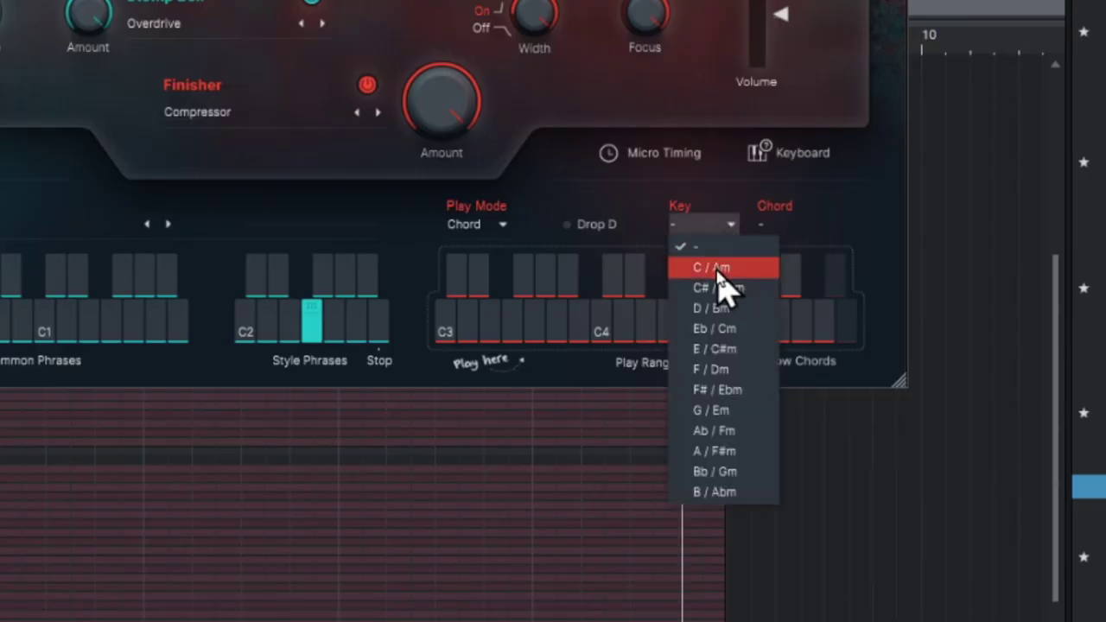
pyautogui.click(717, 269)
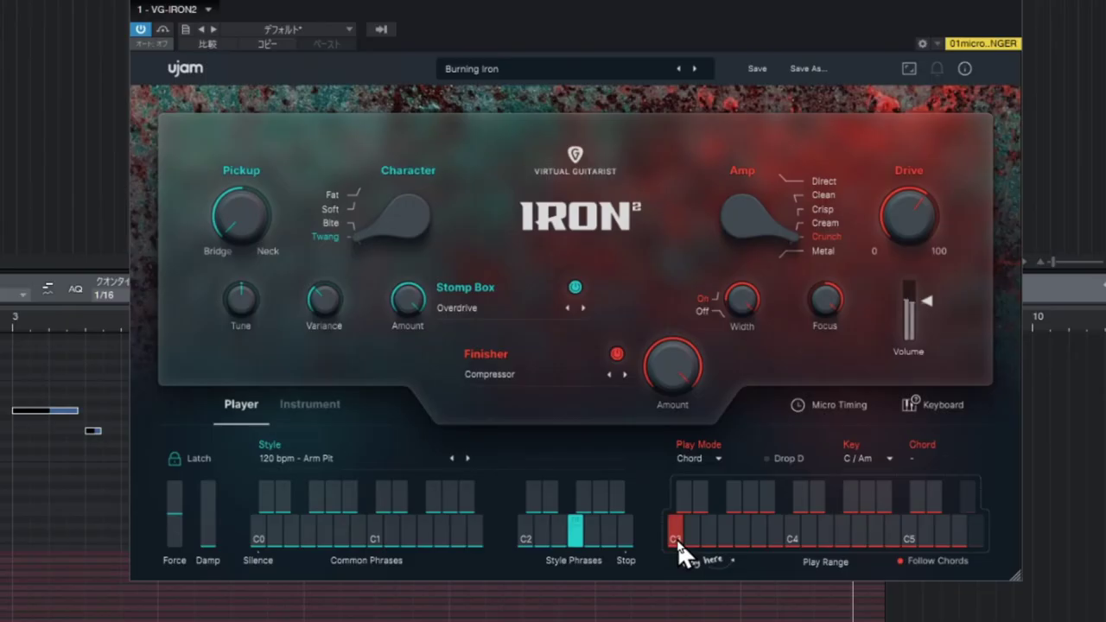
pyautogui.click(449, 332)
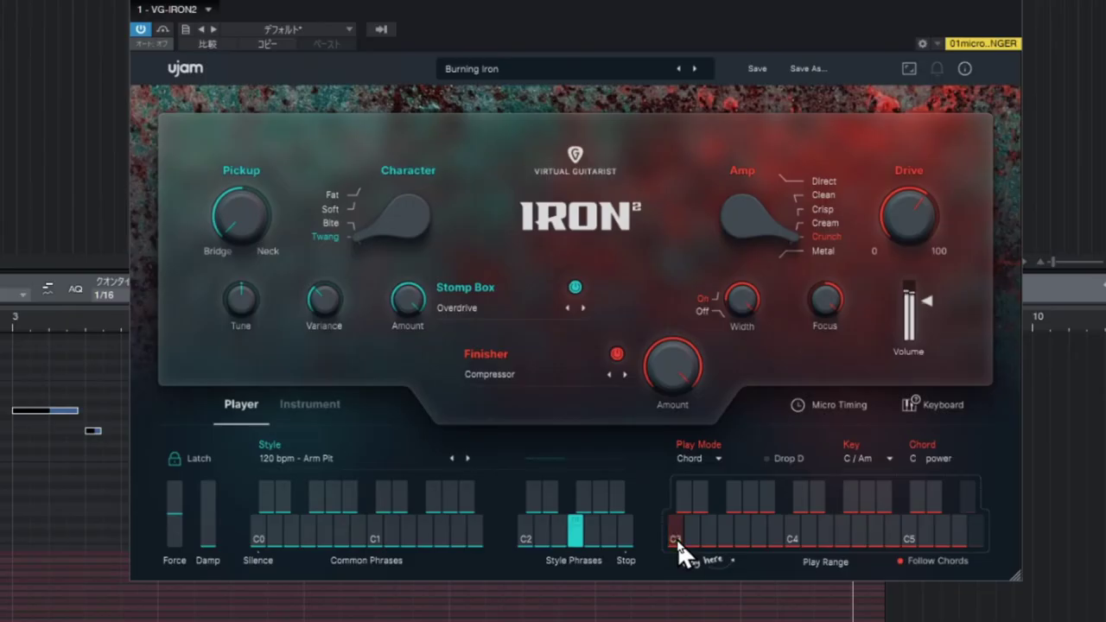
# - Select the F#2 style phrase and switch off the Finisher
pyautogui.click(582, 501)
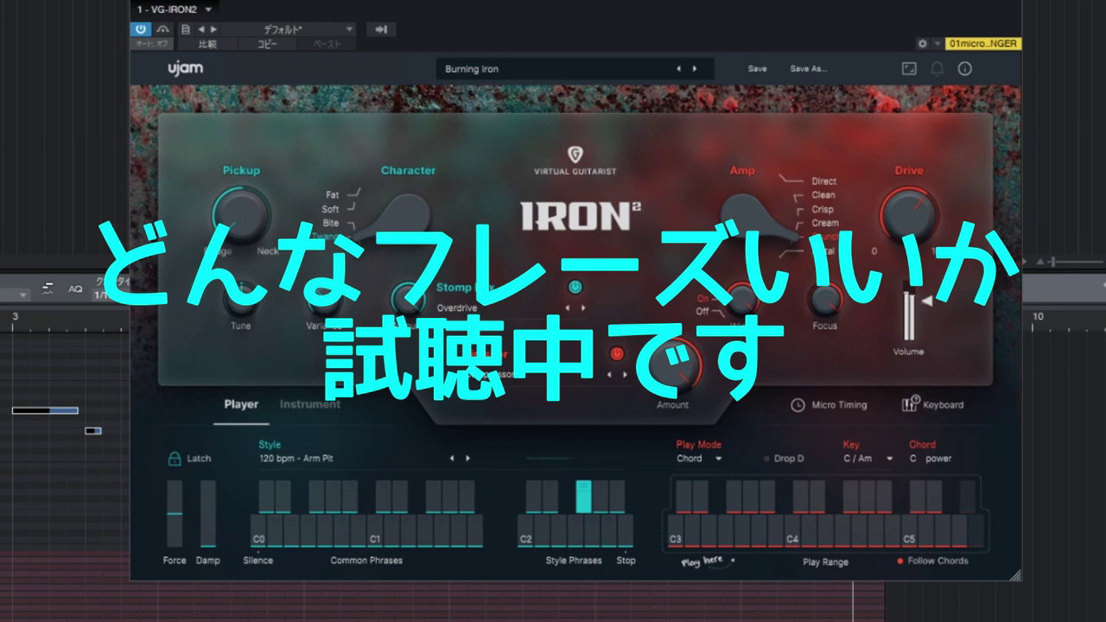
pyautogui.click(618, 353)
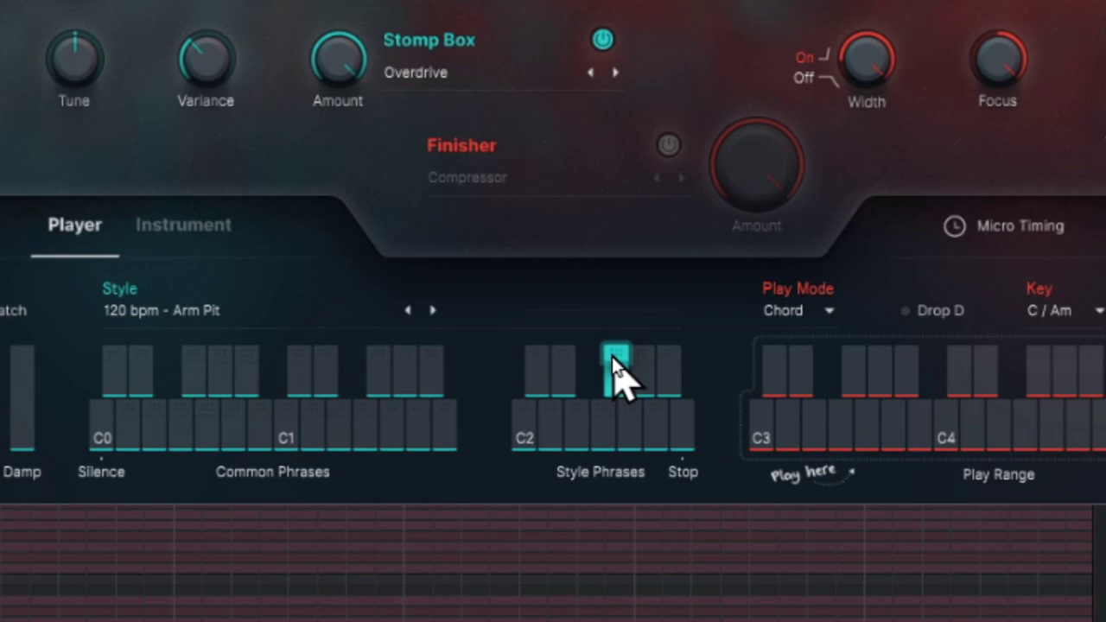
# - Place MIDI exports on the VG-IRON2 track: two style phrases at bars 9 and 11, three common phrases at bars 14, 17 and 19
pyautogui.moveTo(525, 84); pyautogui.dragTo(496, 89)
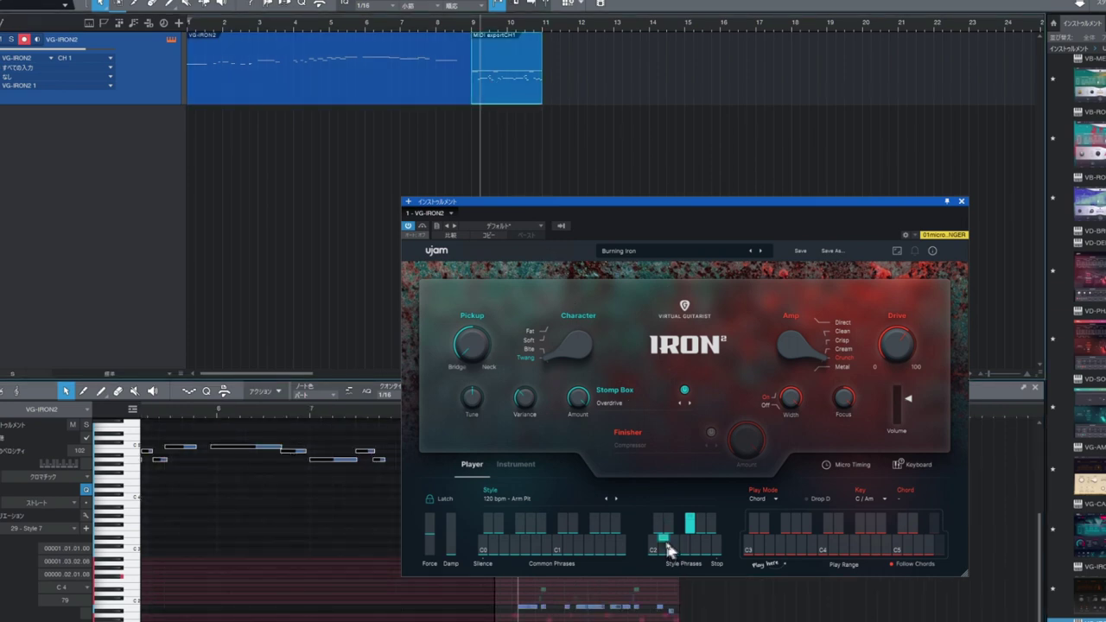
pyautogui.moveTo(663, 538); pyautogui.dragTo(566, 82)
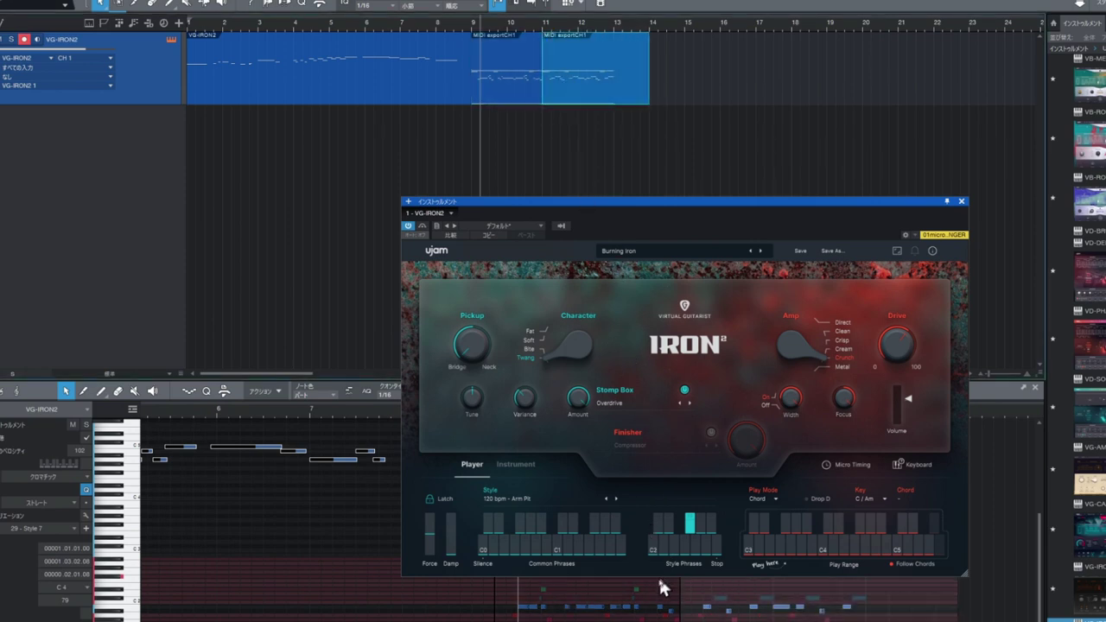
pyautogui.click(609, 542)
pyautogui.moveTo(594, 542); pyautogui.dragTo(674, 97)
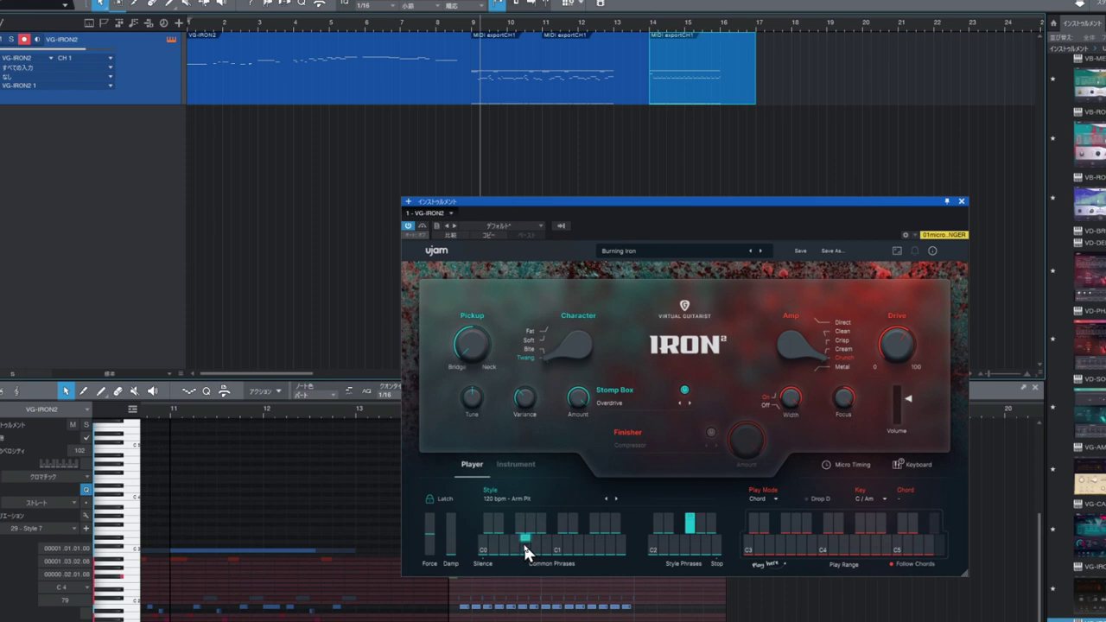
pyautogui.moveTo(525, 545); pyautogui.dragTo(780, 98)
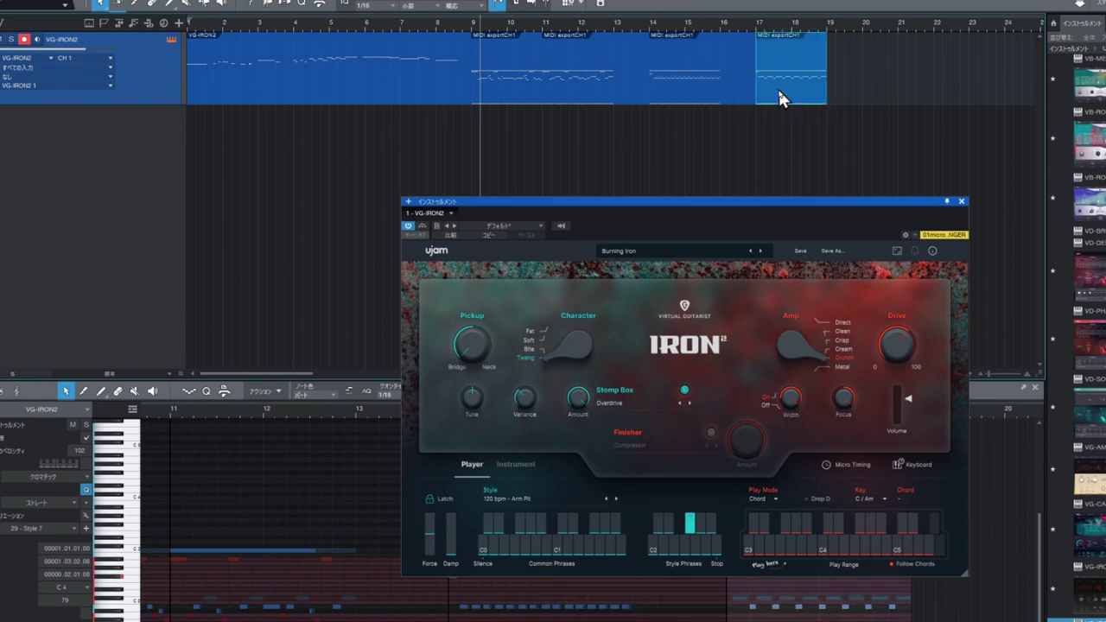
pyautogui.click(529, 542)
pyautogui.moveTo(522, 522); pyautogui.dragTo(849, 77)
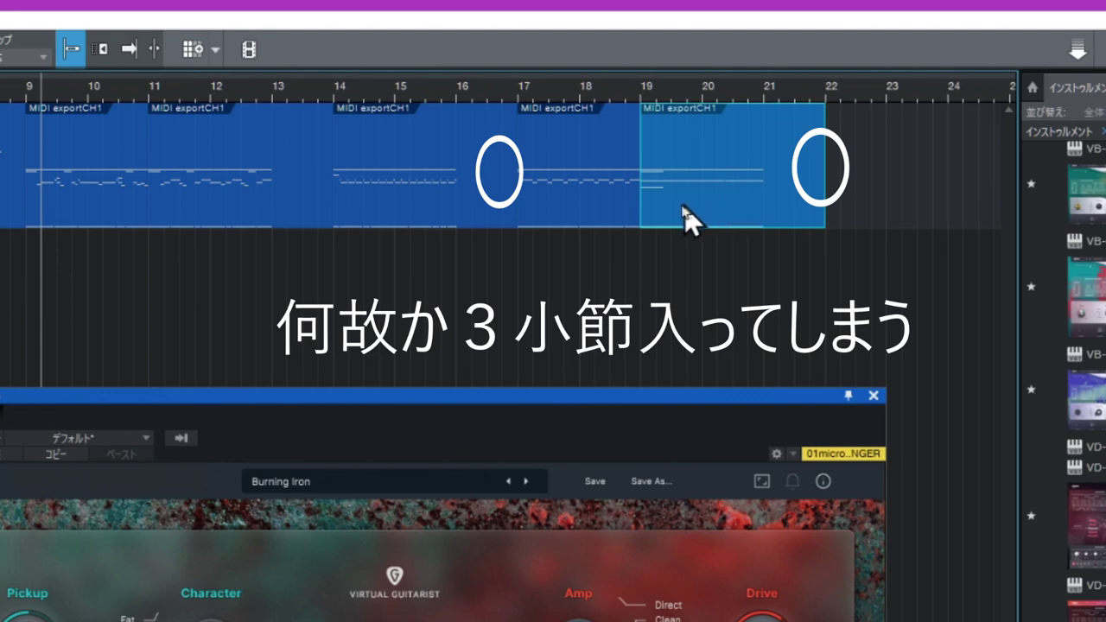
# - Trim the exported events at bars 14 and 19 to two bars and close the gaps, so the last two events start at bars 16 and 18
pyautogui.click(474, 203)
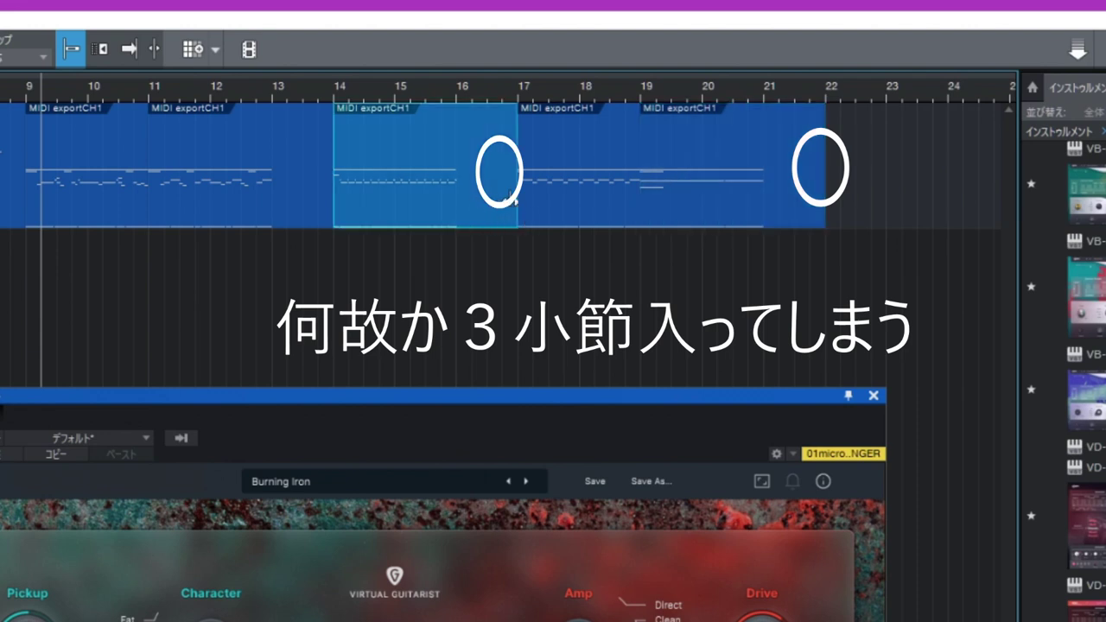
pyautogui.moveTo(513, 201); pyautogui.dragTo(452, 204)
pyautogui.click(489, 209)
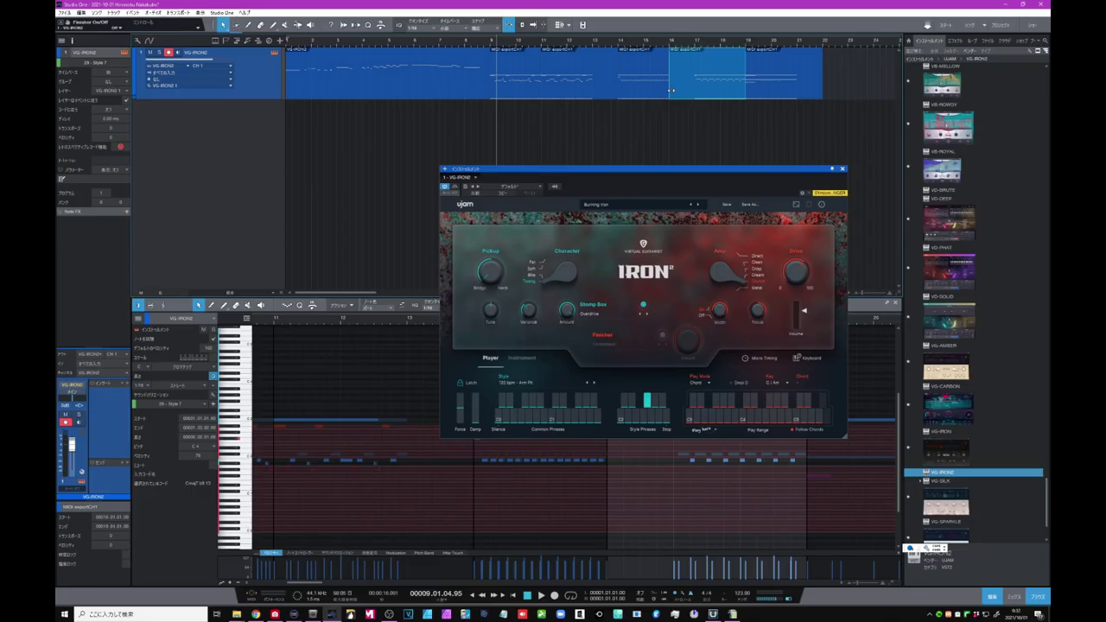
pyautogui.moveTo(671, 90); pyautogui.dragTo(697, 90)
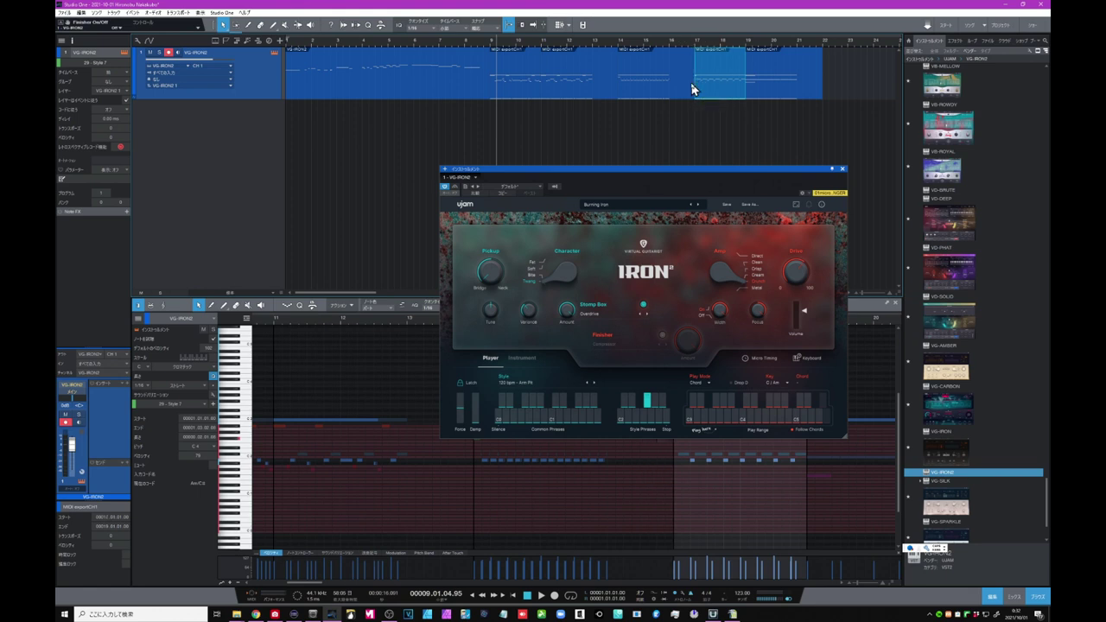
pyautogui.moveTo(692, 77)
pyautogui.mouseDown()
pyautogui.moveTo(668, 78)
pyautogui.moveTo(714, 62)
pyautogui.moveTo(691, 66)
pyautogui.mouseUp()
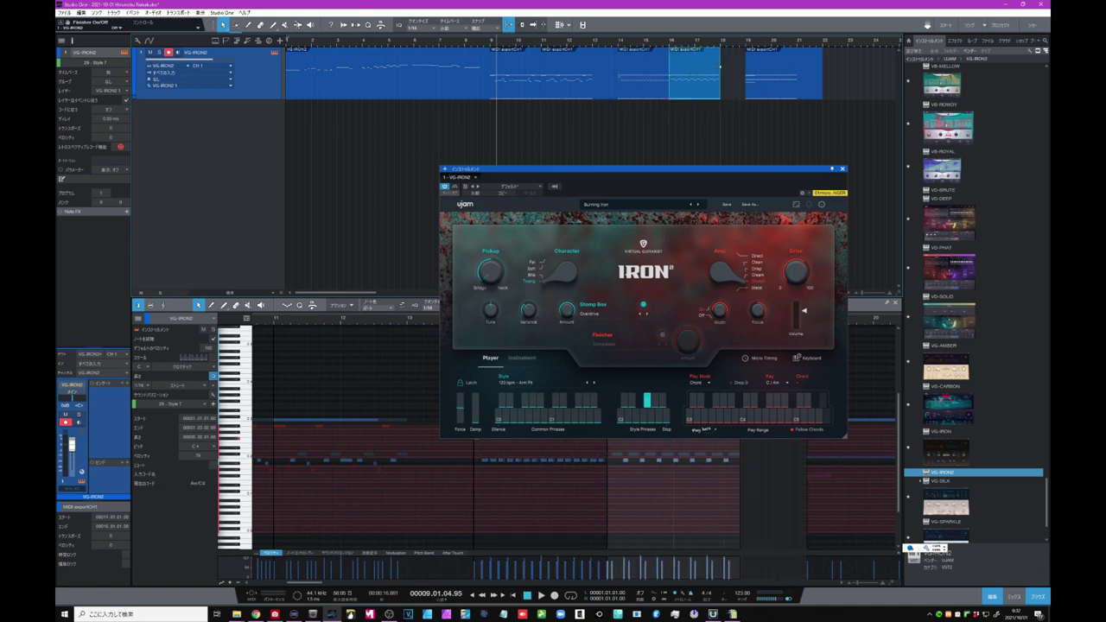
pyautogui.moveTo(768, 66)
pyautogui.mouseDown()
pyautogui.moveTo(742, 67)
pyautogui.moveTo(792, 76)
pyautogui.moveTo(772, 79)
pyautogui.mouseUp()
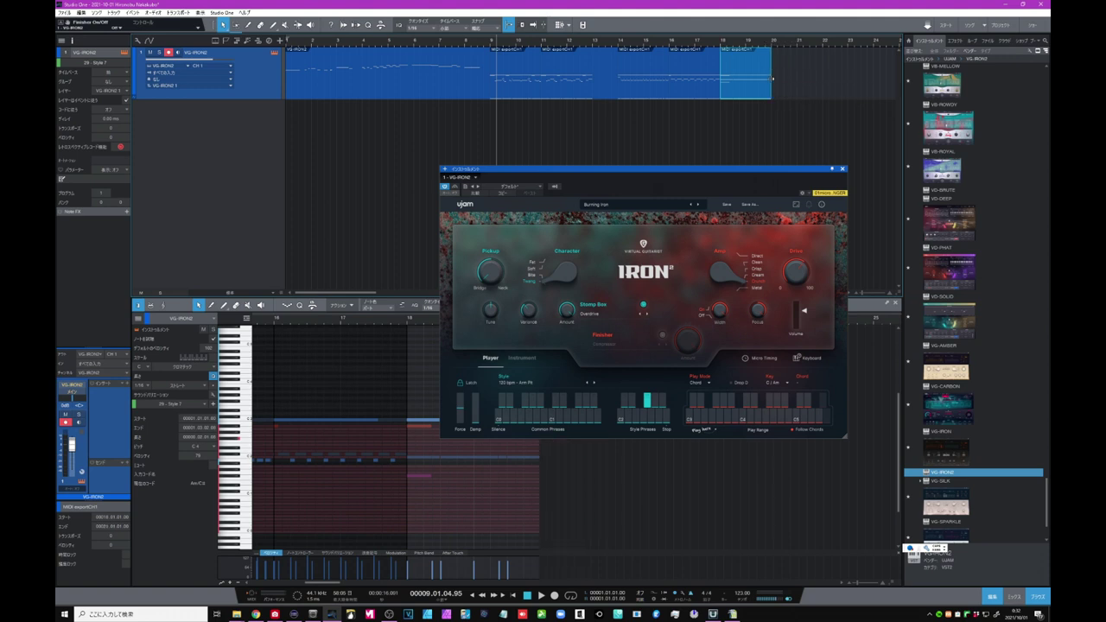
# - Switch VG-IRON2 to Instrument mode and play back the exported phrase events from bar 9
pyautogui.click(608, 93)
pyautogui.press('space')
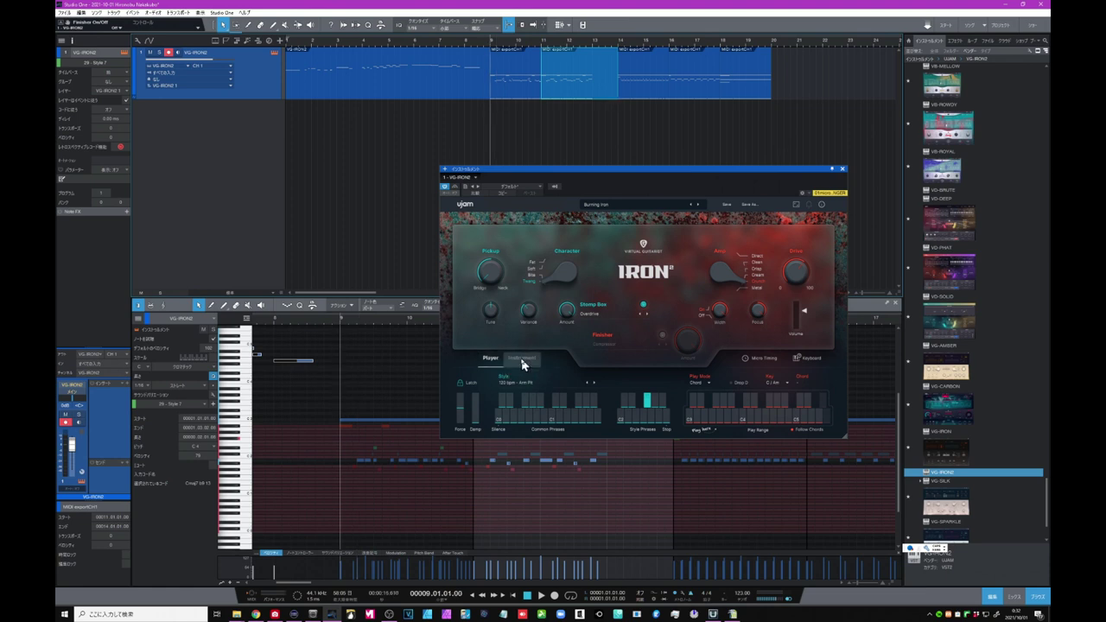
pyautogui.click(523, 358)
pyautogui.click(541, 596)
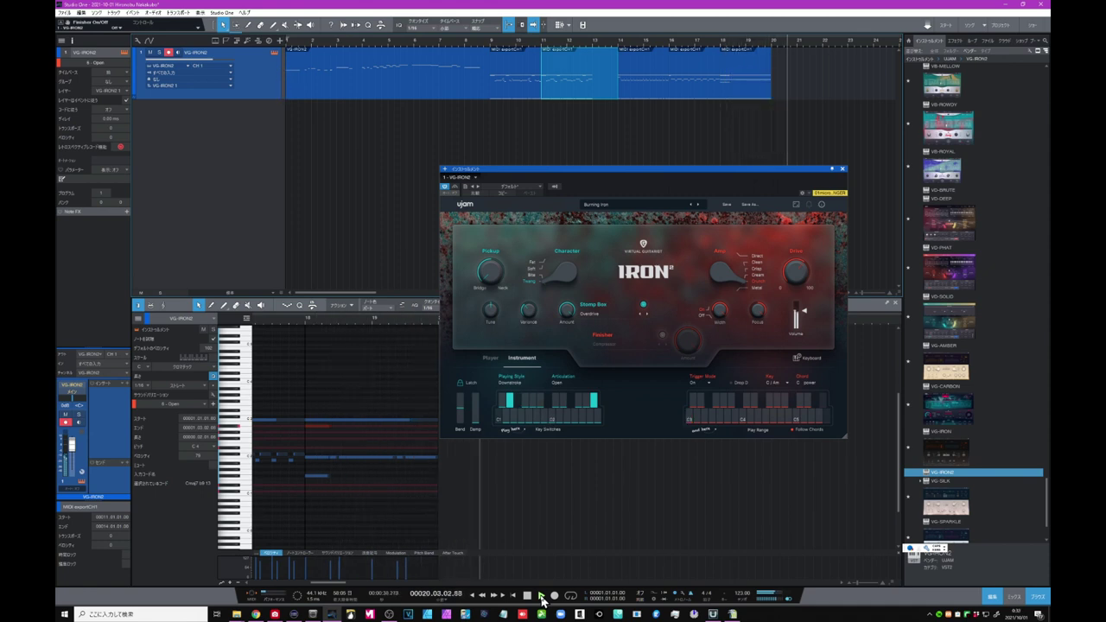
pyautogui.click(542, 596)
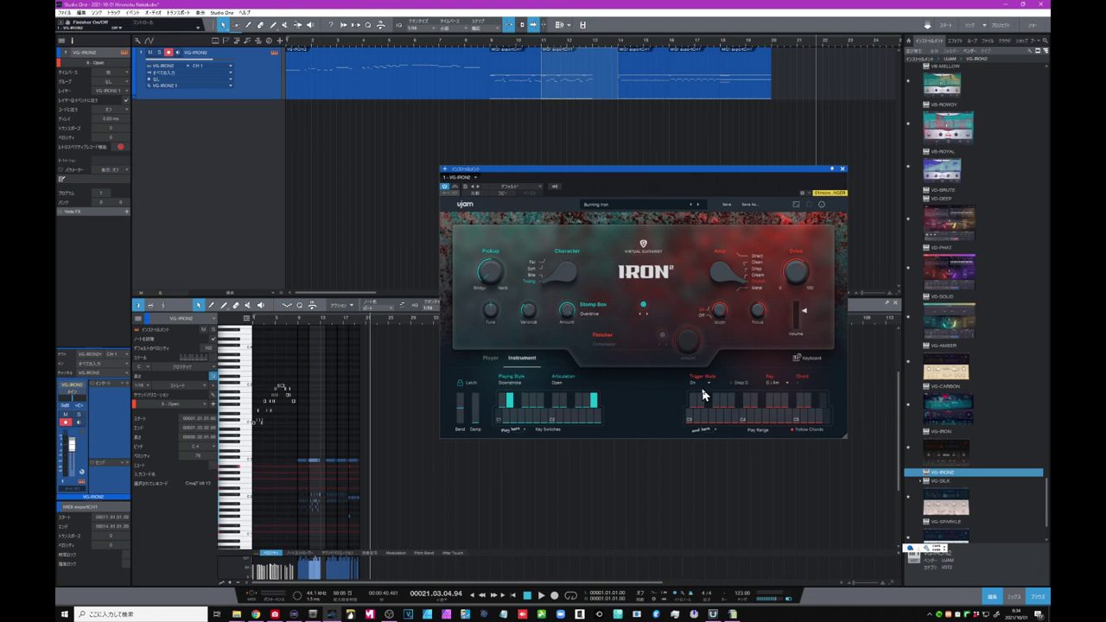
# - Play back the recorded VG-IRON2 part in Instrument mode from bar 4
pyautogui.click(575, 81)
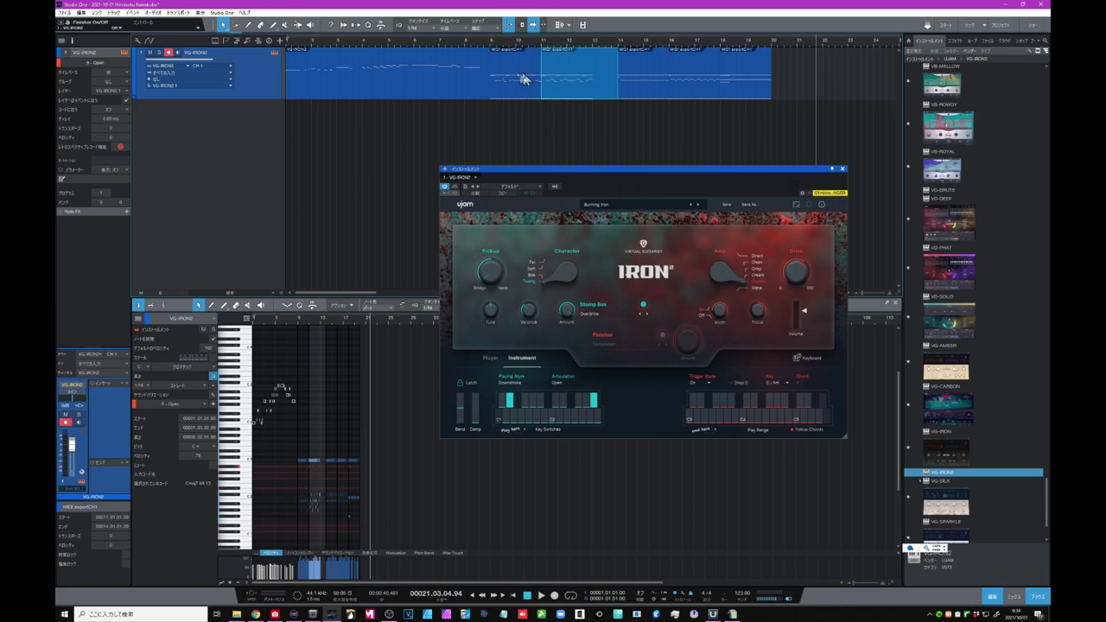
pyautogui.click(364, 43)
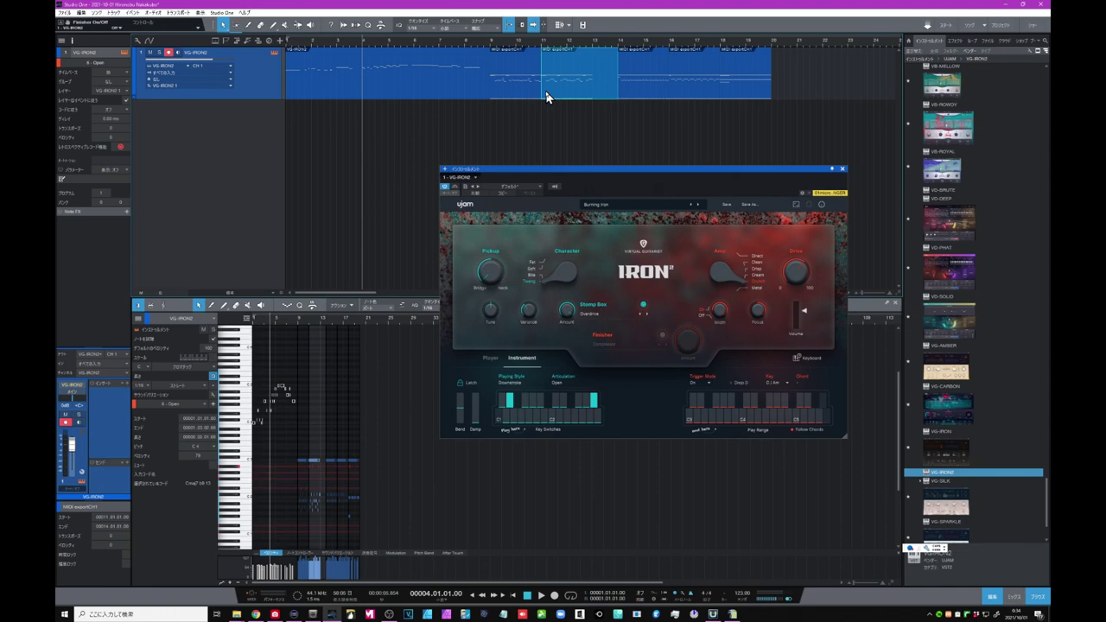
pyautogui.press('space')
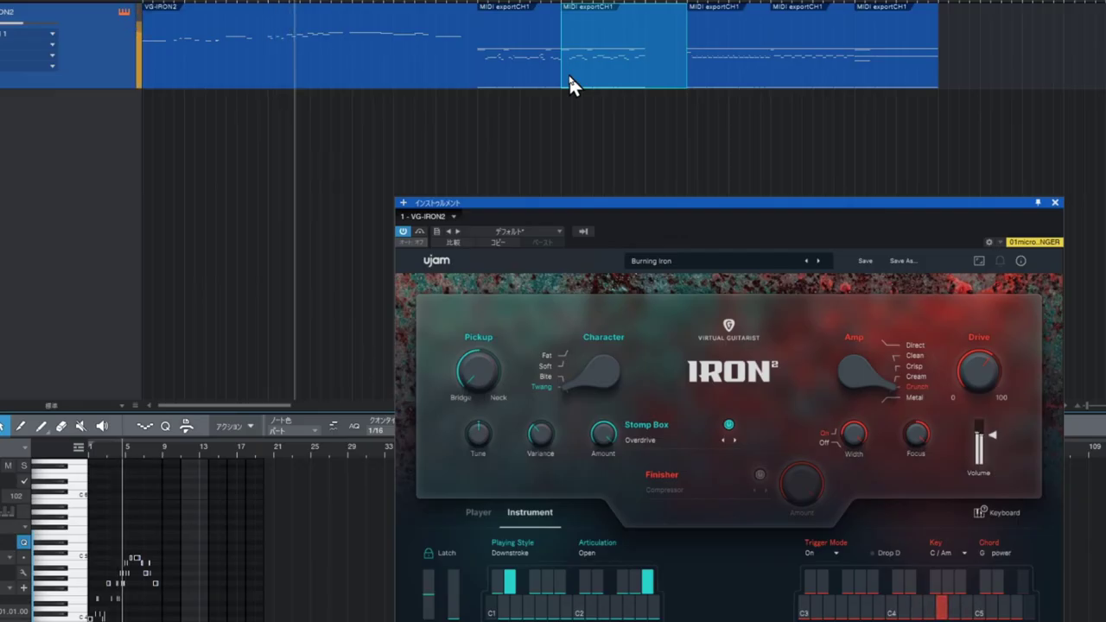